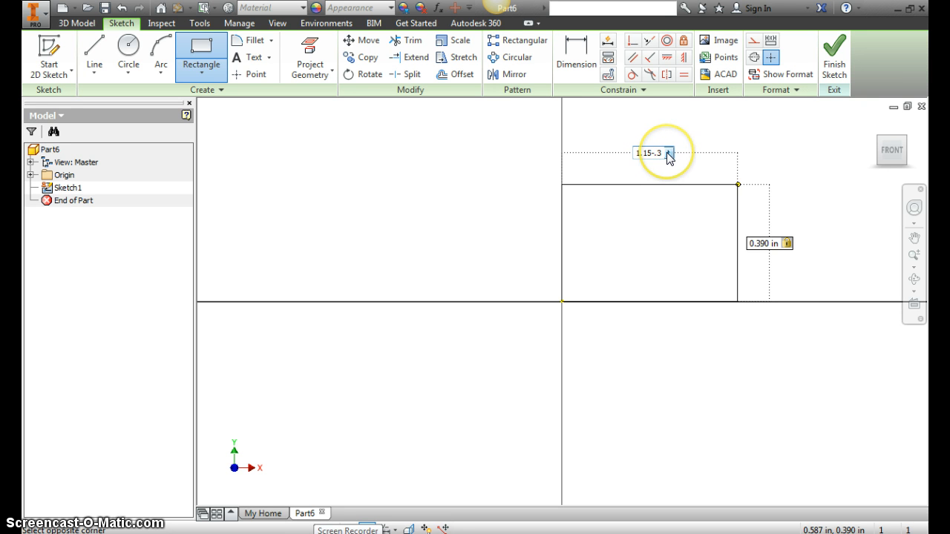
Step: Complete the first rectangle from the origin with a width of 1.15-.3 in and a height of 0.390 in
key(Return)
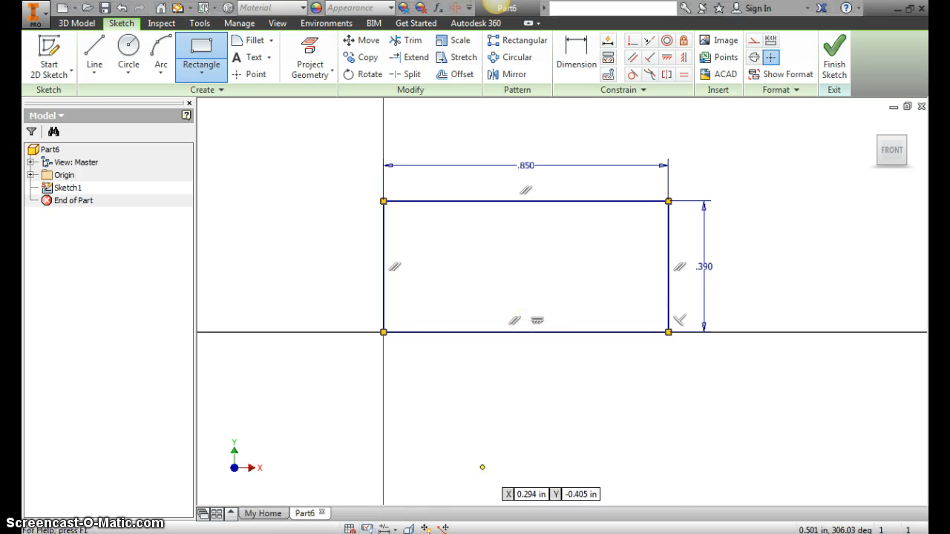
Step: Consult the reference drawing in Word, and in Inventor draw a second rectangle 0.26 in wide and 0.32 in high on the horizontal axis, right of the first
key(alt+Tab)
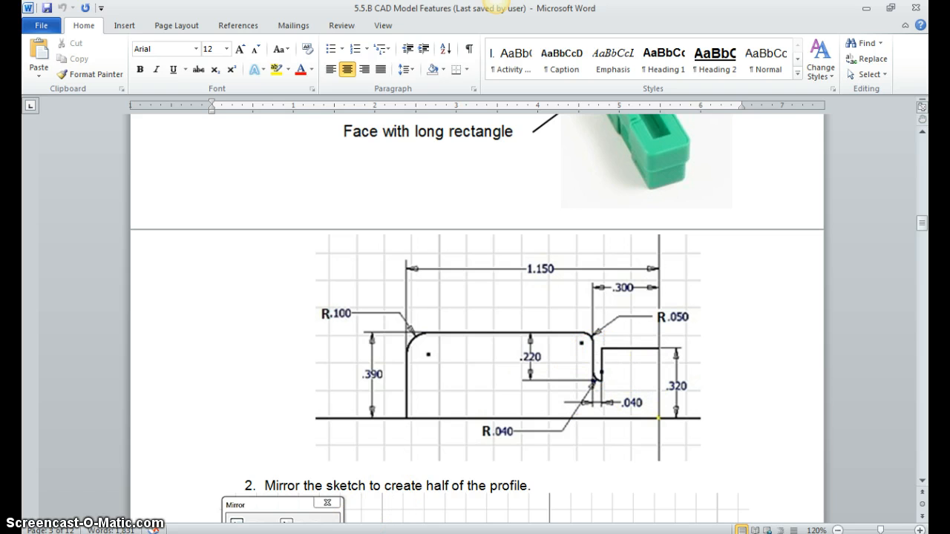
click(245, 528)
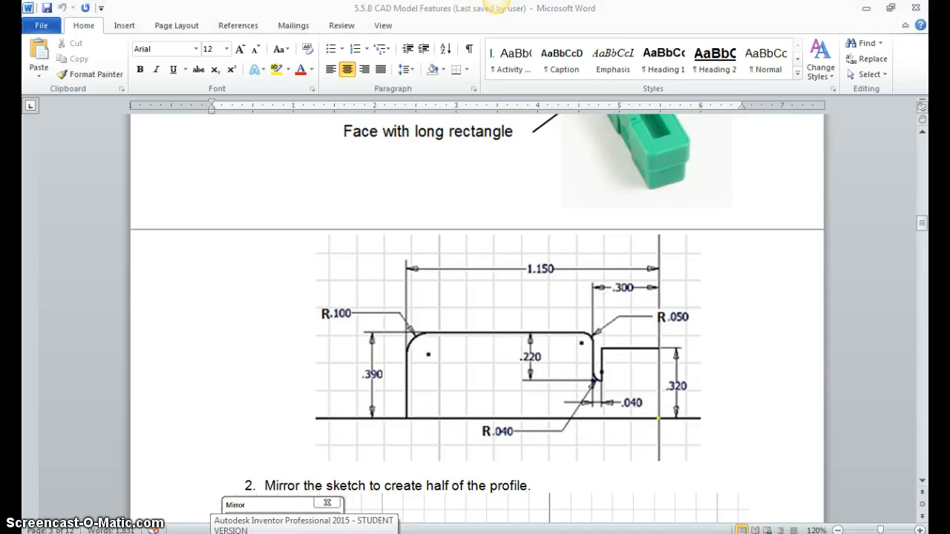
click(202, 46)
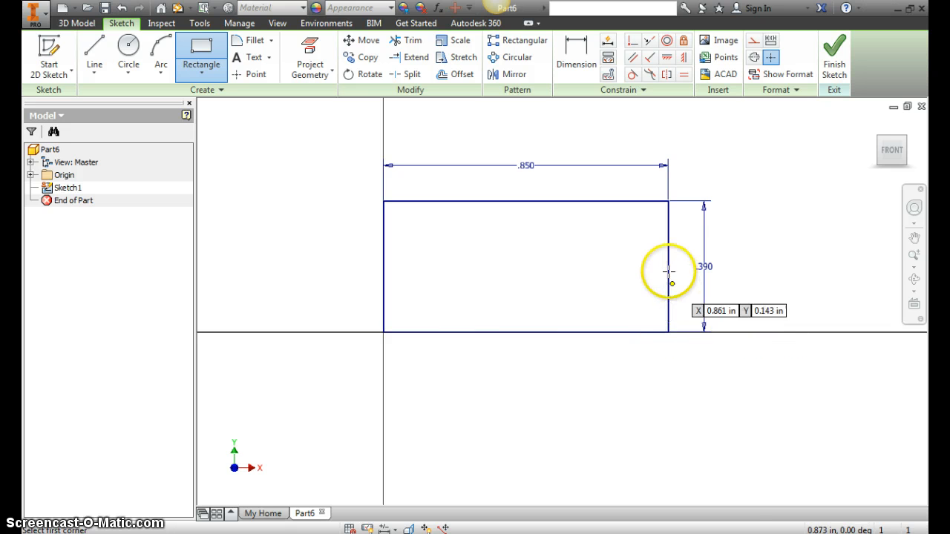
click(731, 332)
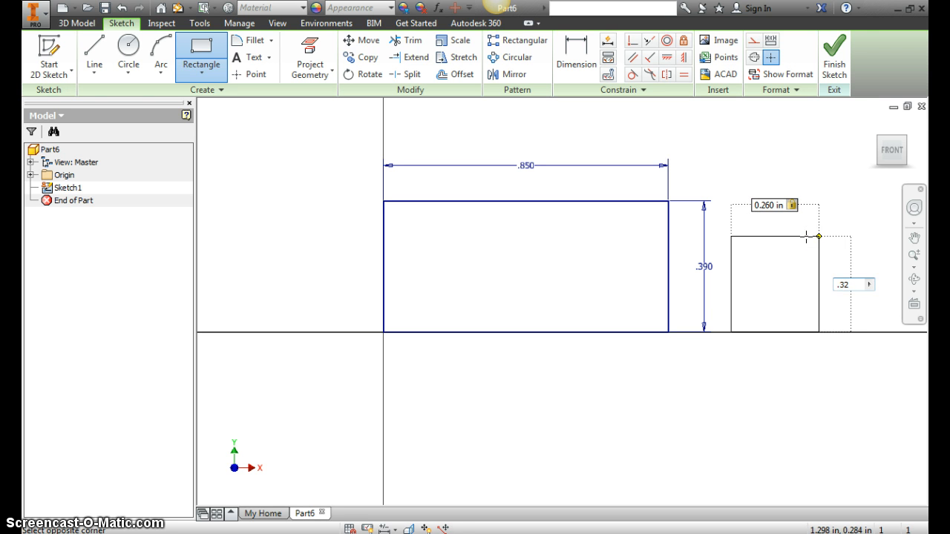
key(Return)
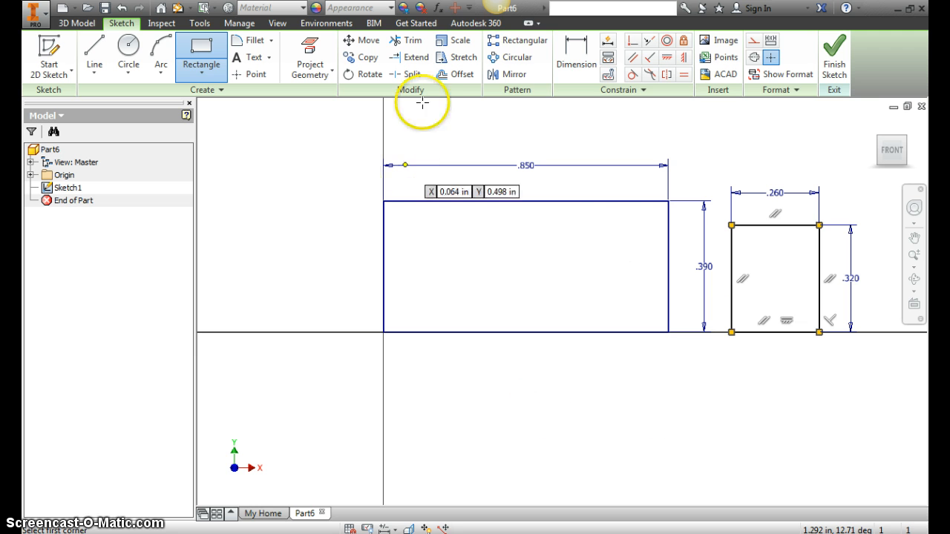
Step: Dimension the gap between the facing vertical edges of the two rectangles to .04 in
click(575, 44)
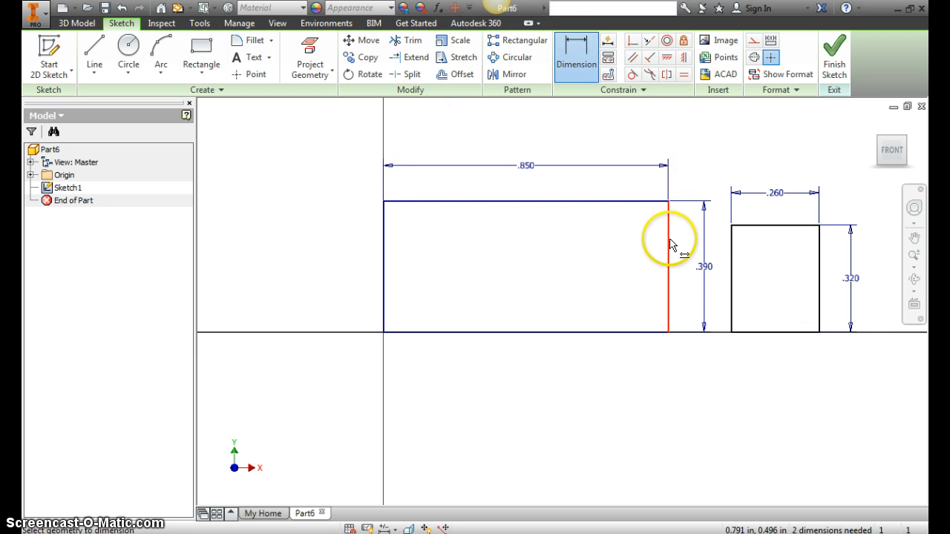
click(731, 259)
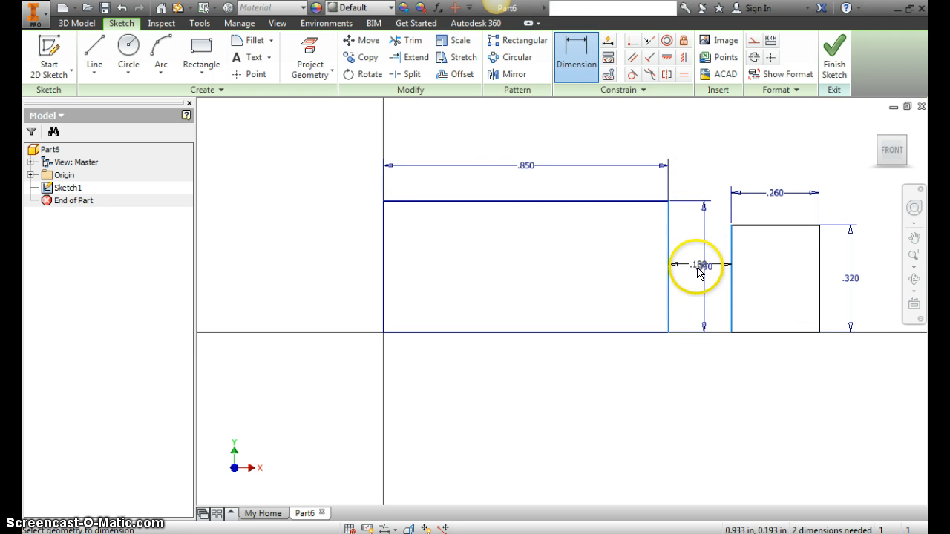
click(700, 292)
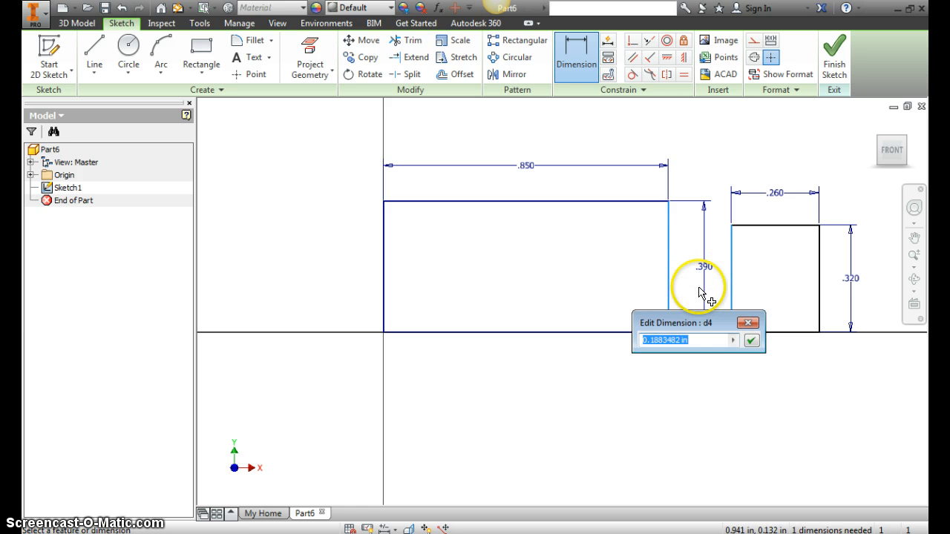
text(.04)
key(Return)
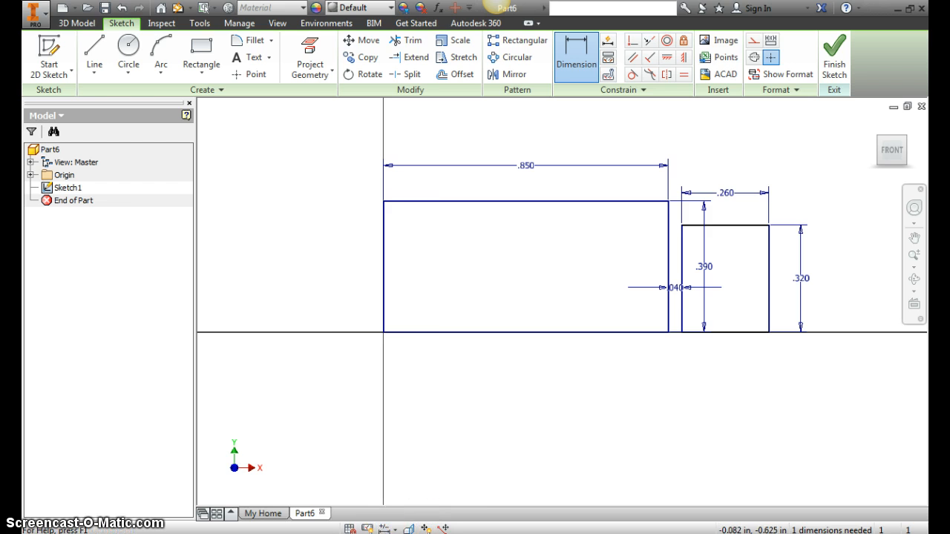
Step: Check the distance between the right edges of the two rectangles against the reference drawing, without placing a dimension
key(alt+Tab)
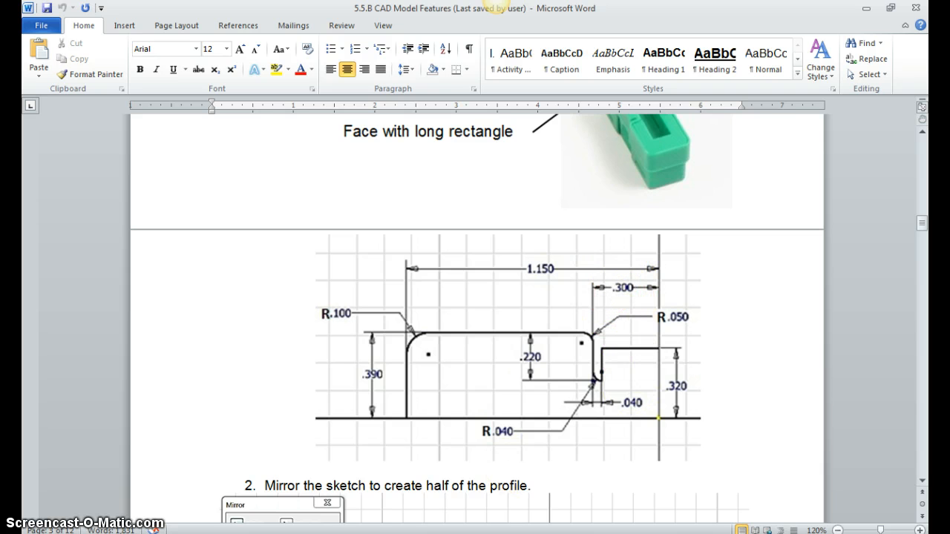
key(alt+Tab)
click(572, 56)
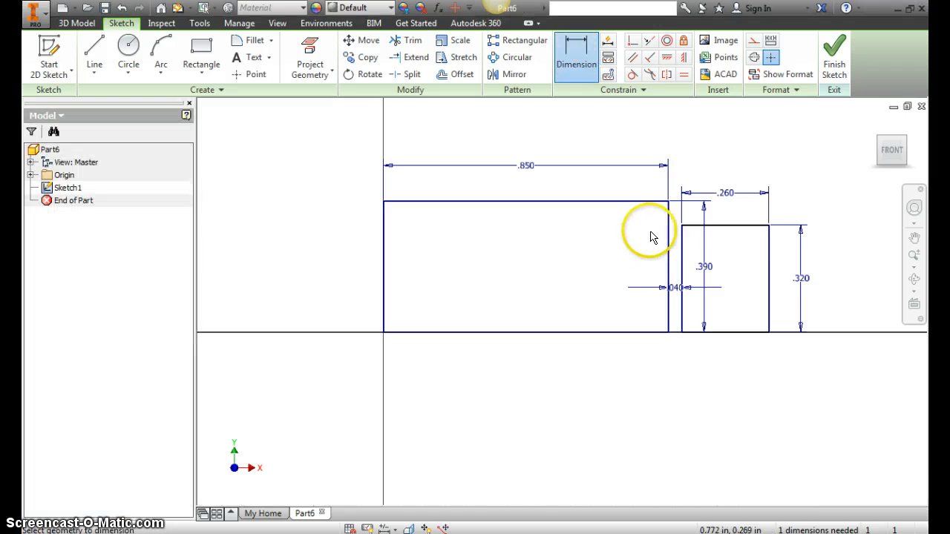
click(669, 230)
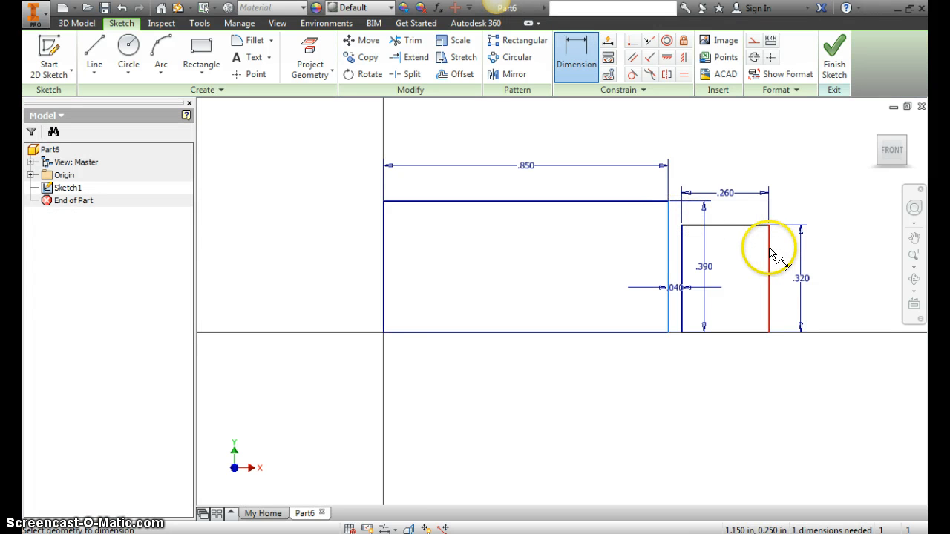
click(767, 217)
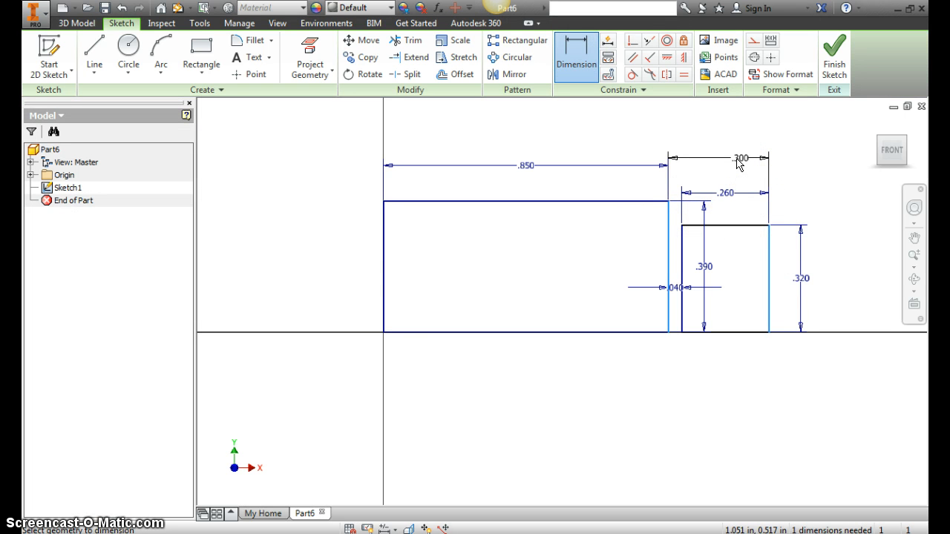
right_click(738, 165)
click(686, 108)
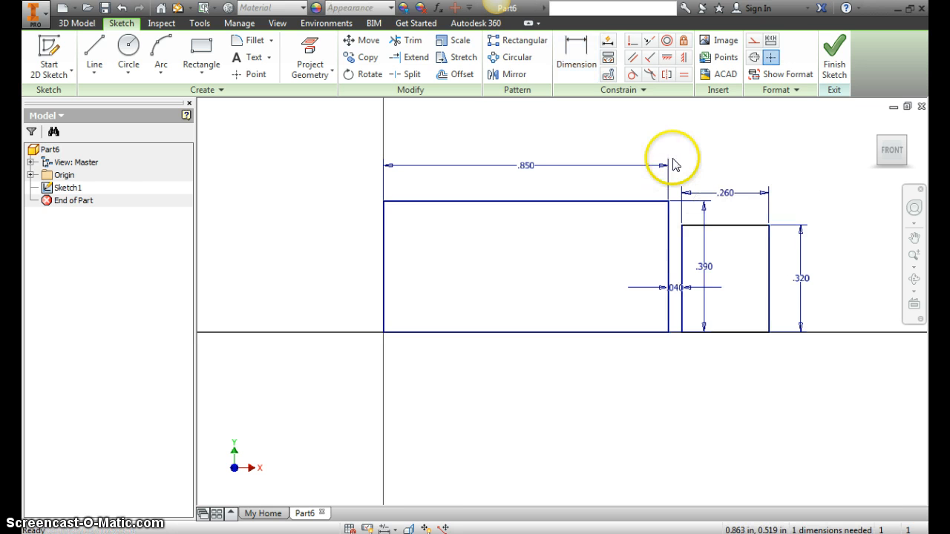
Step: Draw a horizontal line across the gap, starting inside the large rectangle and ending inside the small one
click(215, 487)
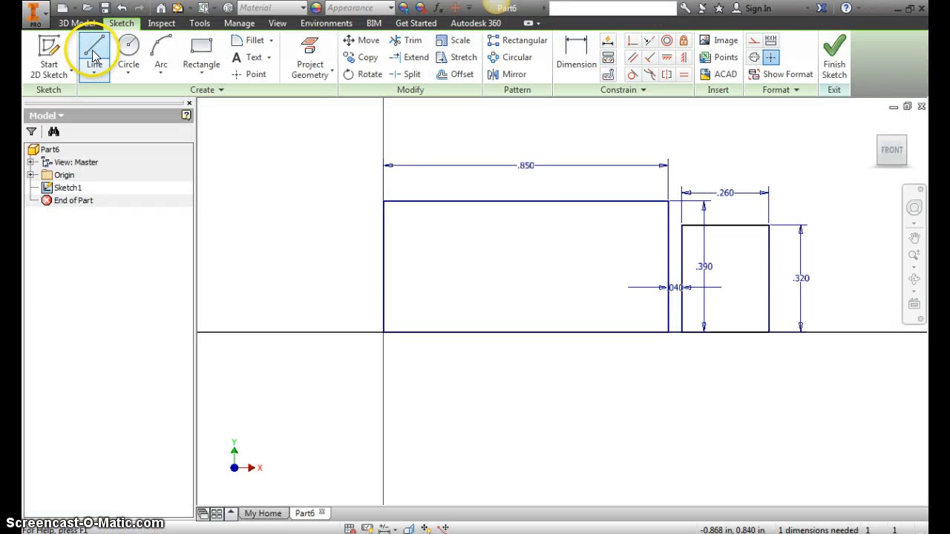
click(94, 50)
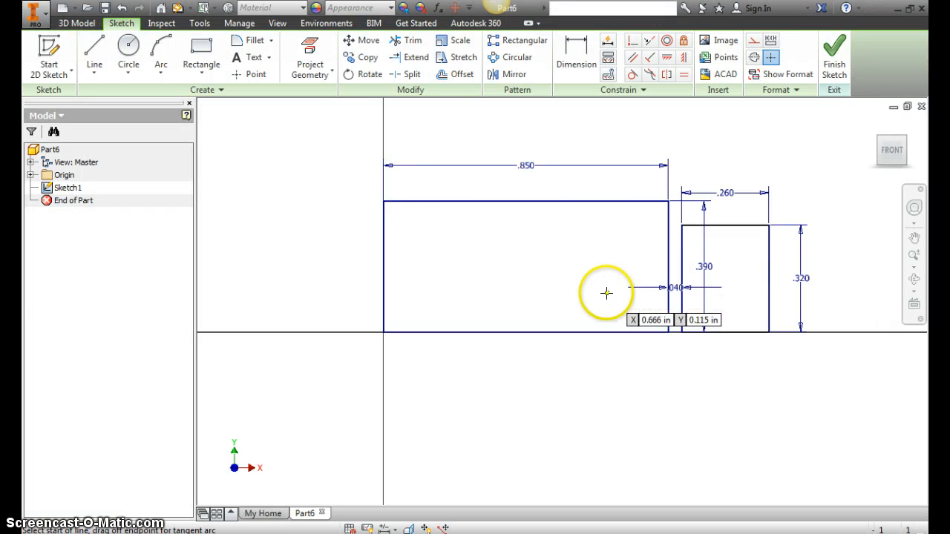
click(612, 256)
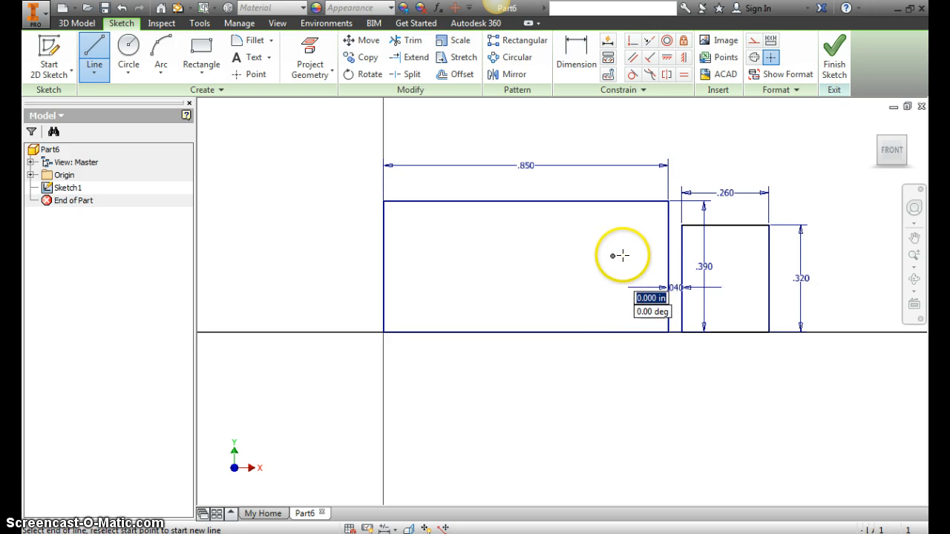
click(740, 256)
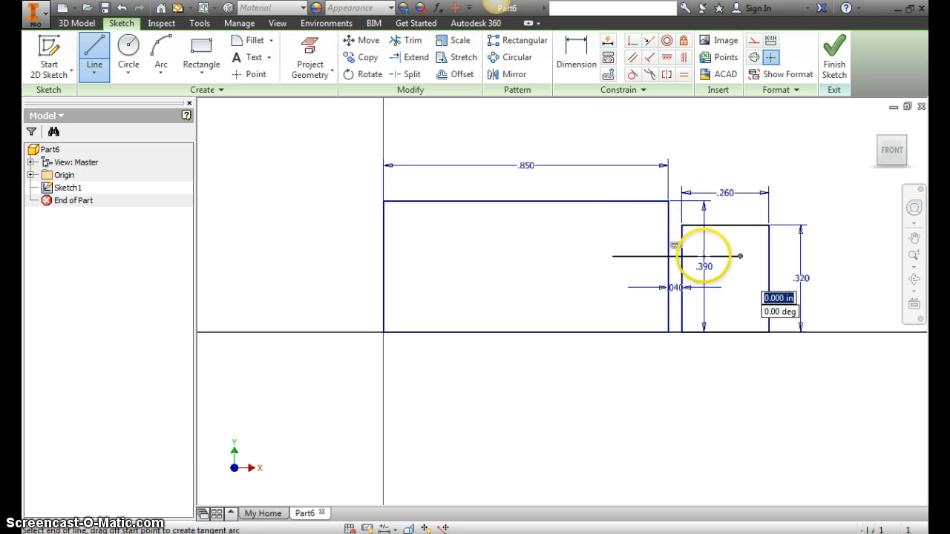
right_click(630, 190)
click(671, 193)
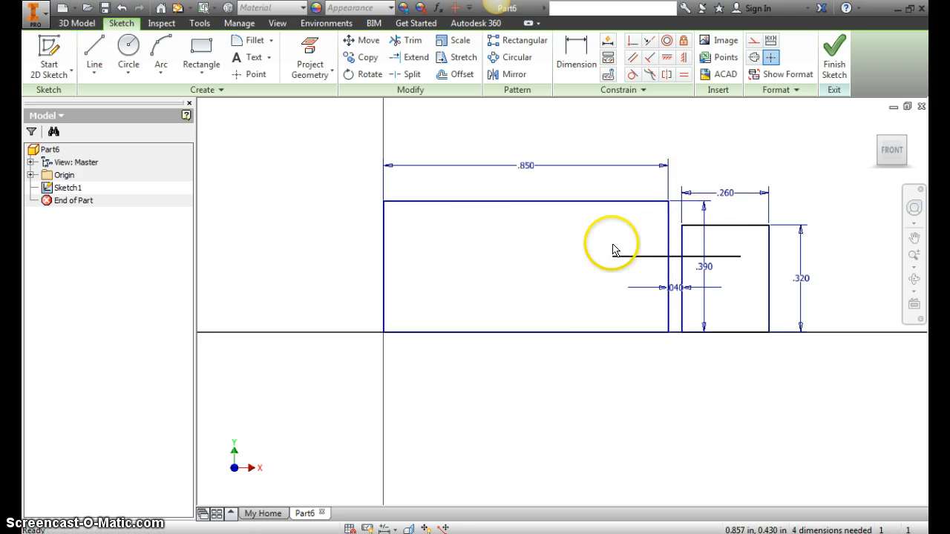
Step: Dimension the horizontal line .22 in below the large rectangle's upper edge
click(582, 74)
click(643, 257)
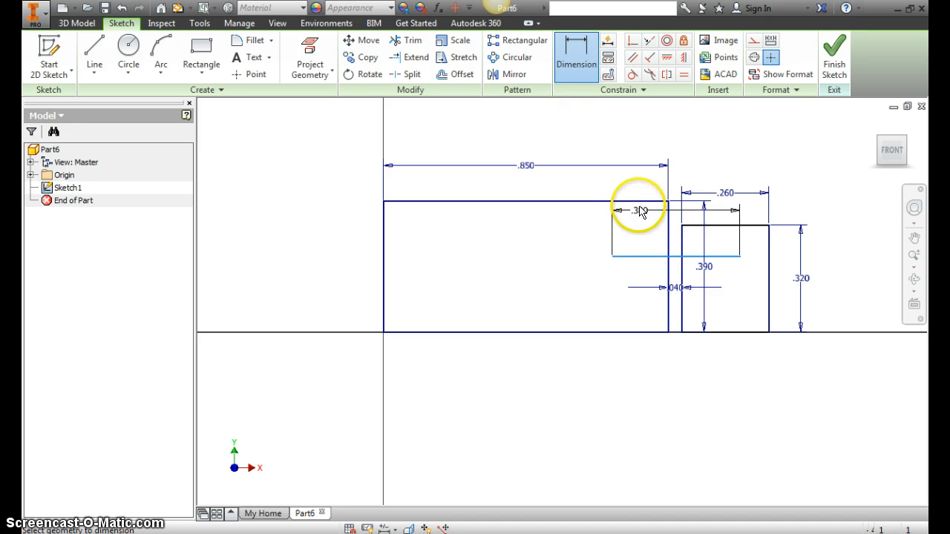
click(631, 202)
click(627, 231)
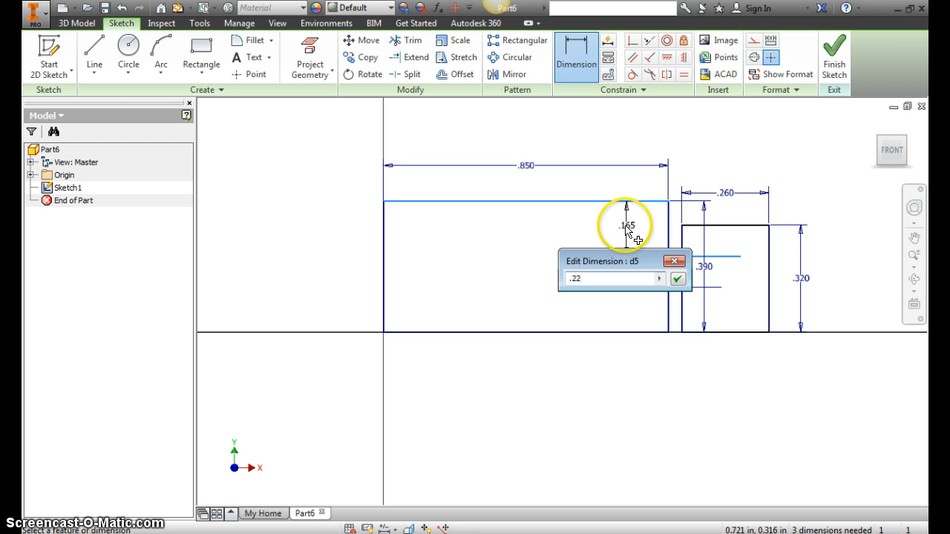
key(Return)
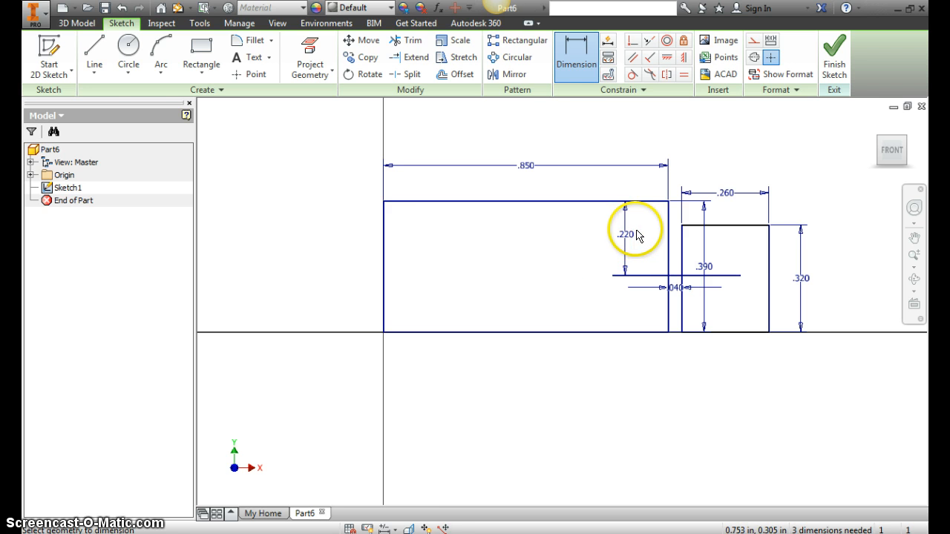
Step: Trim both ends of the horizontal line so only the segment bridging the gap between the rectangles remains
click(407, 41)
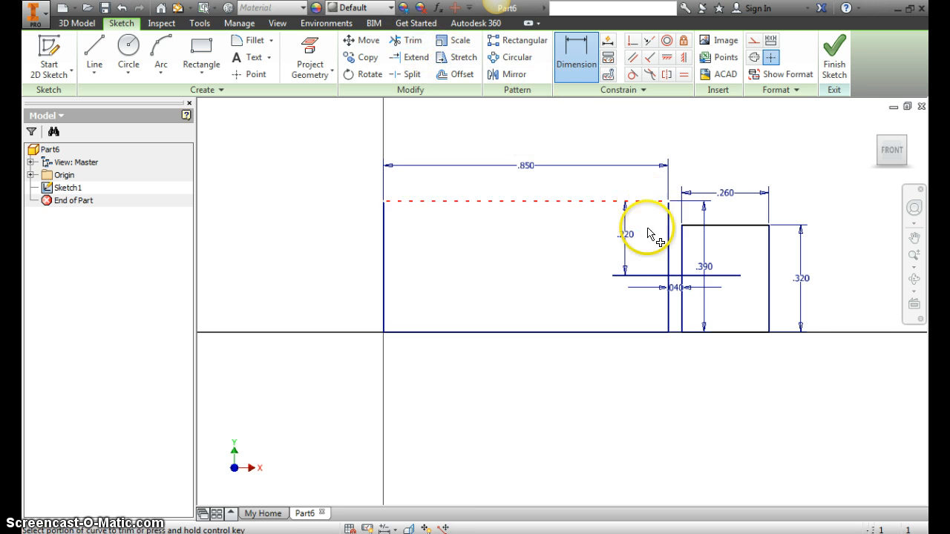
click(638, 275)
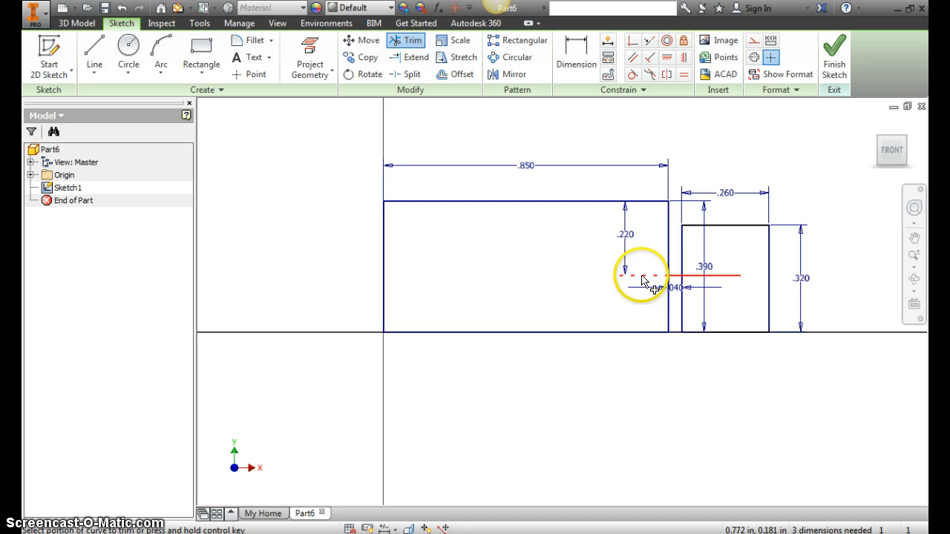
click(726, 280)
right_click(587, 218)
click(627, 244)
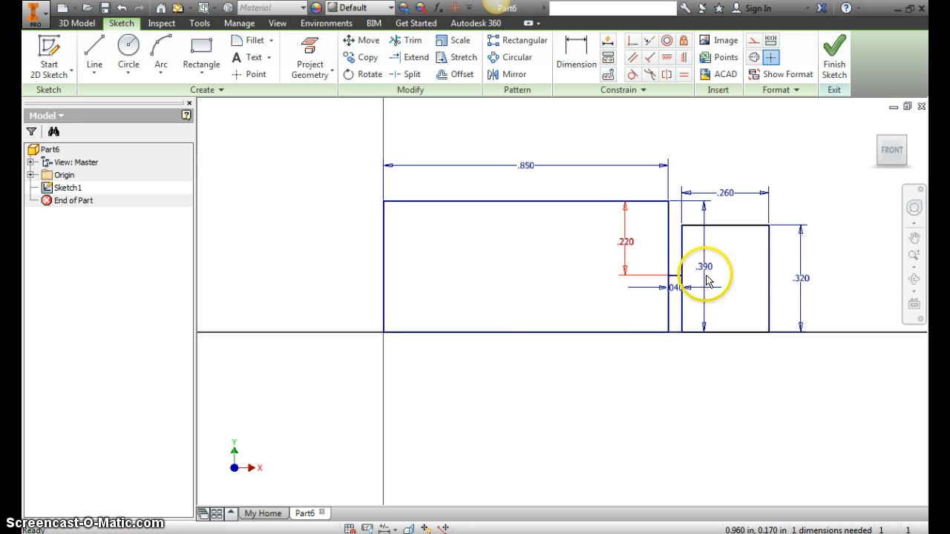
Step: Compare the sketch with the reference drawing in Word, and finish the sketch in Inventor
scroll(707, 280, up, 3)
scroll(643, 270, down, 2)
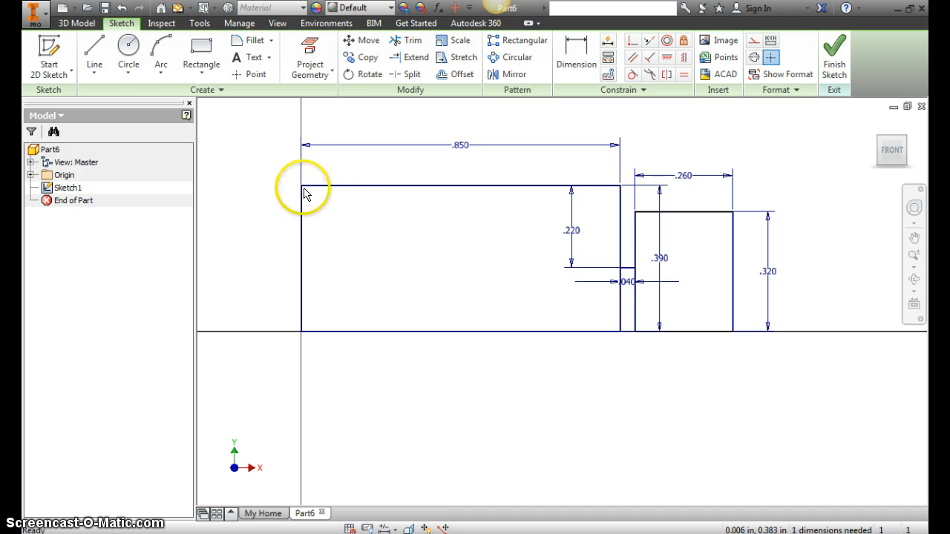
click(445, 529)
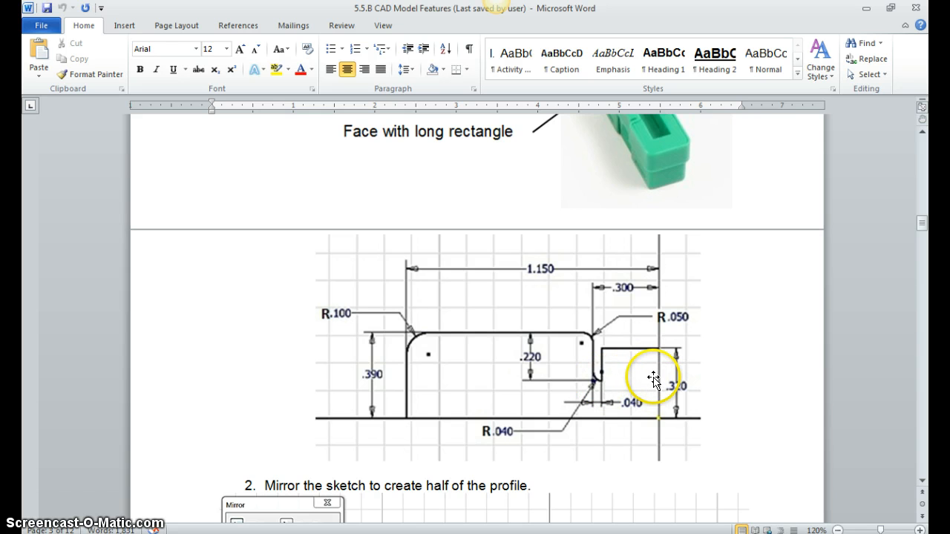
click(306, 521)
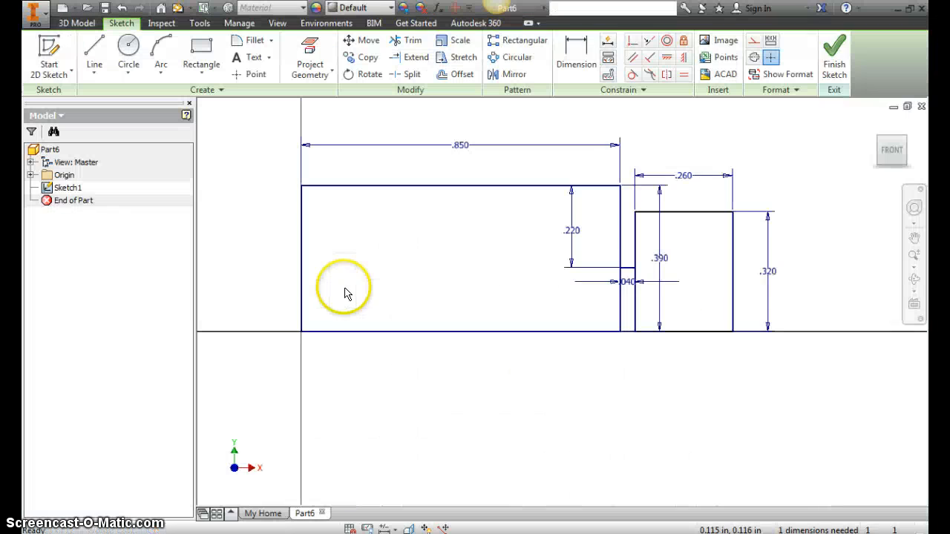
click(827, 60)
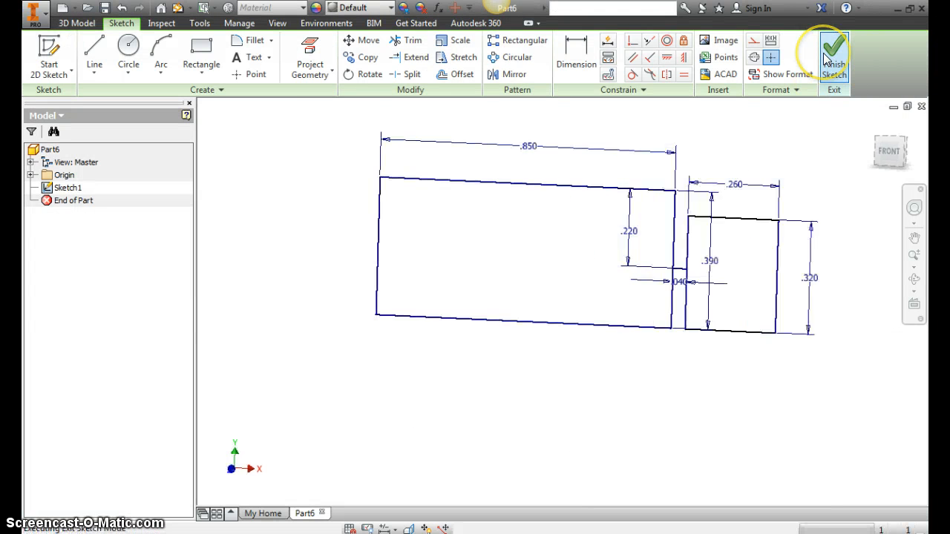
click(93, 50)
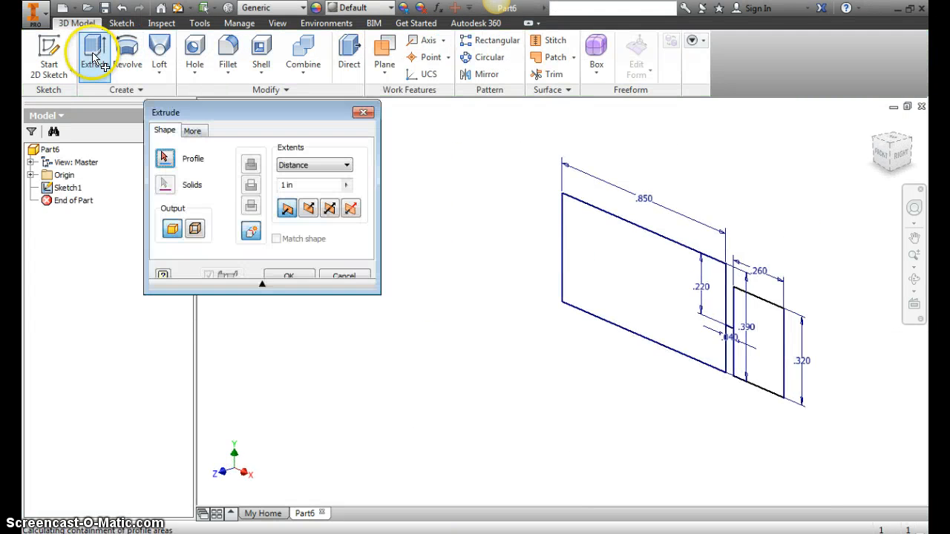
click(763, 340)
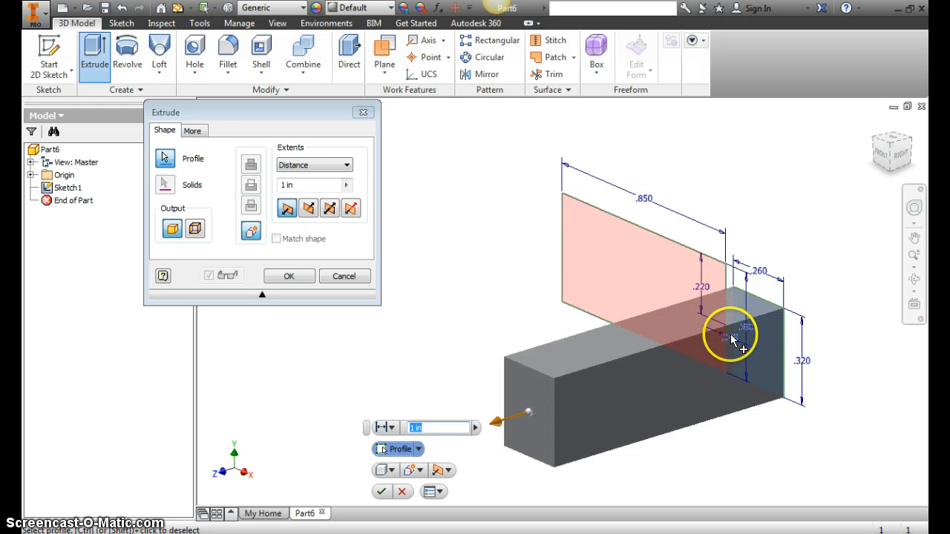
click(677, 285)
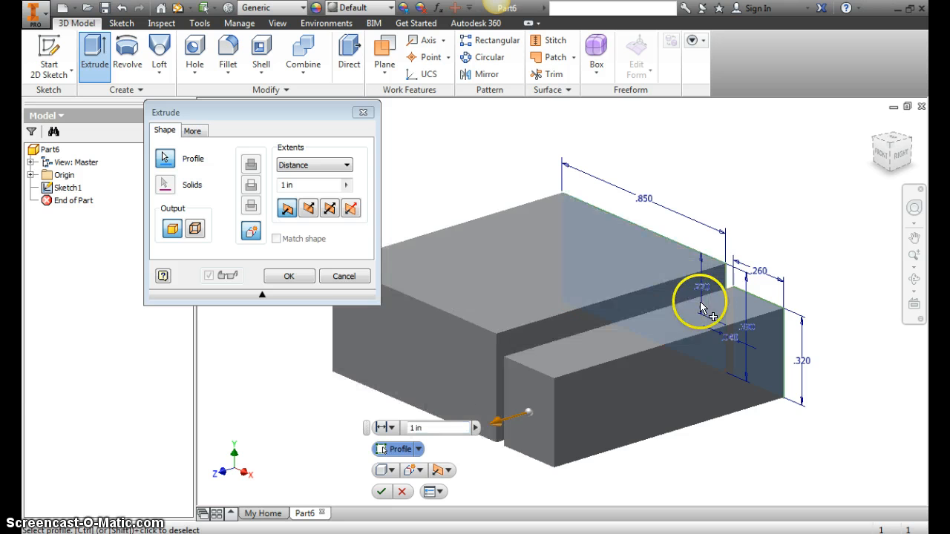
click(885, 165)
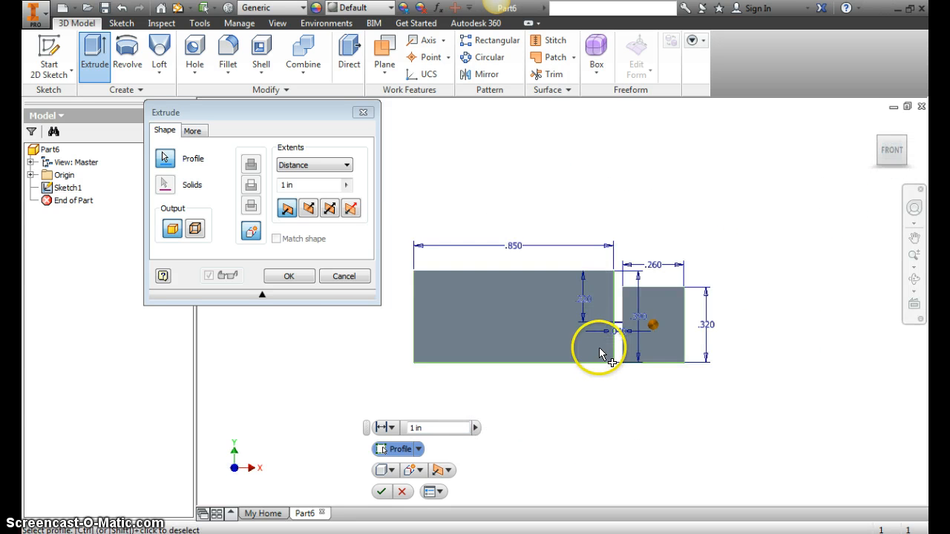
click(336, 277)
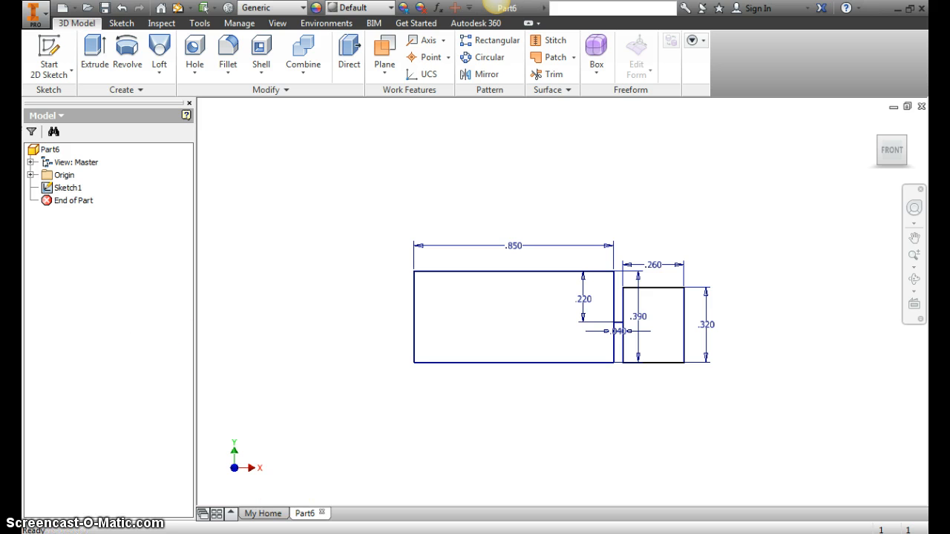
Step: Check the reference drawing in Word, reopen Sketch1 in Inventor, and draw a line closing the gap between the rectangles along their base
click(334, 533)
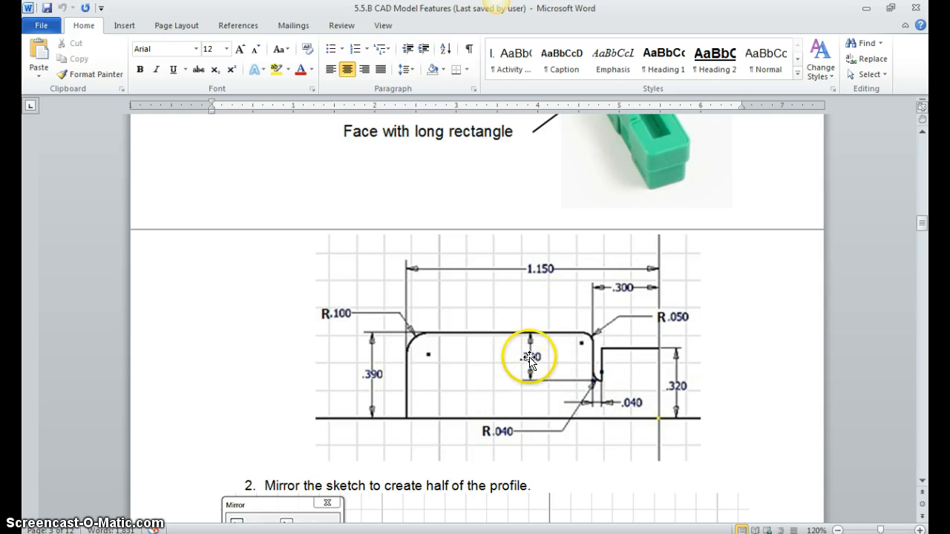
key(alt+Tab)
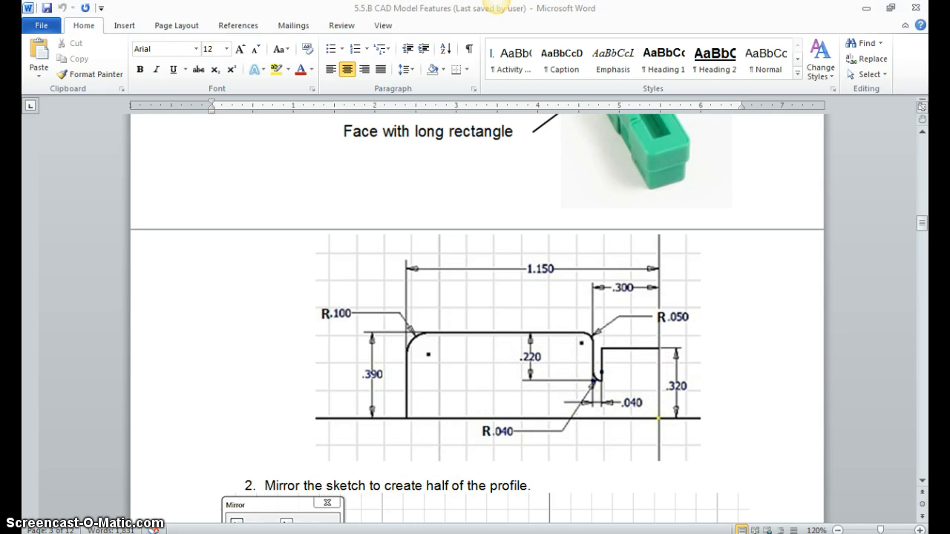
double_click(64, 189)
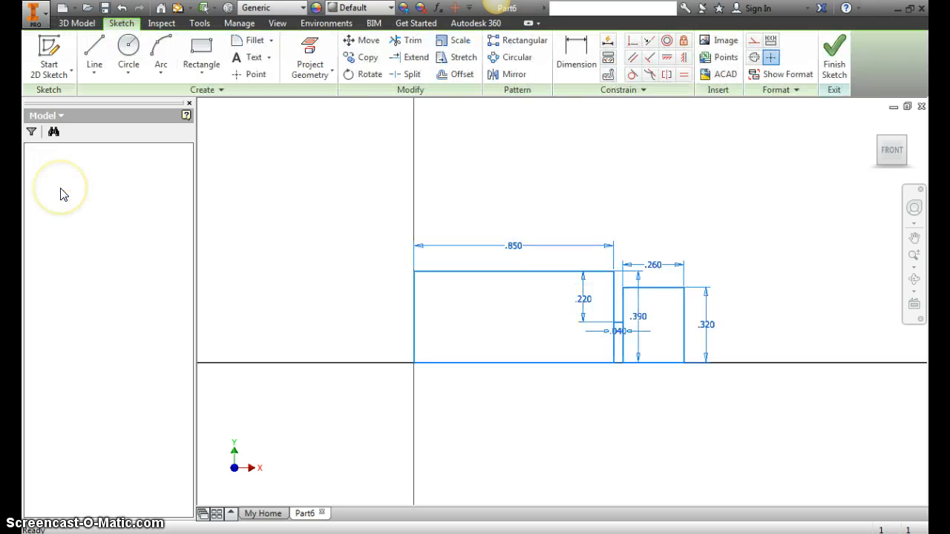
click(95, 49)
scroll(613, 360, down, 2)
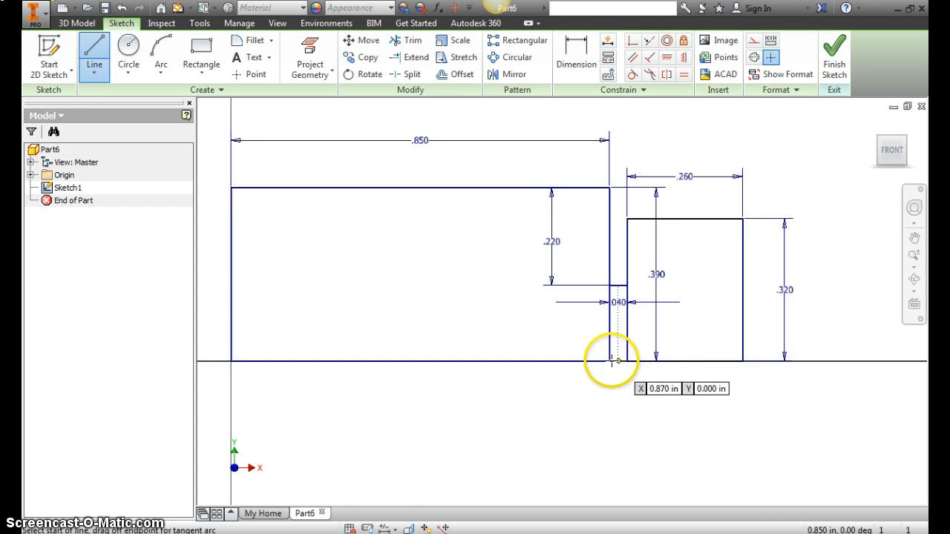
click(608, 362)
double_click(627, 362)
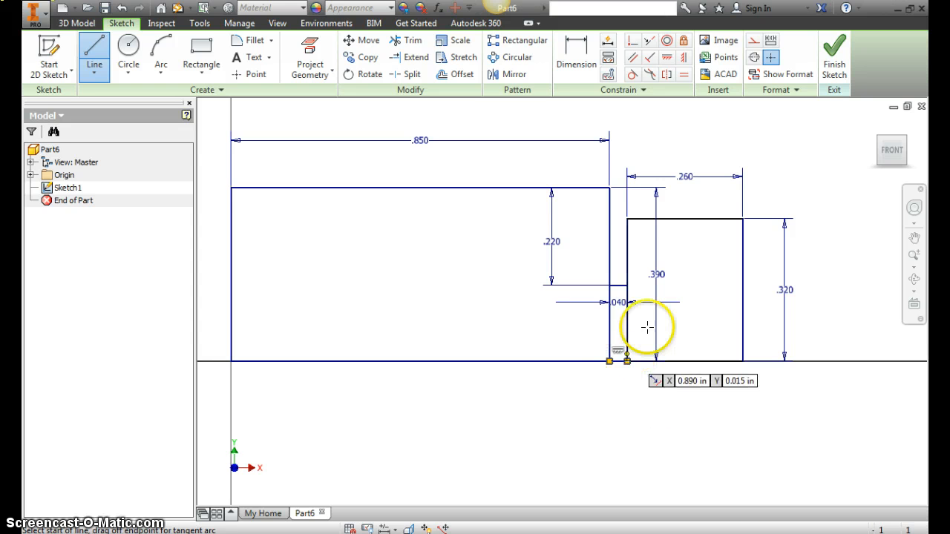
right_click(655, 322)
click(690, 322)
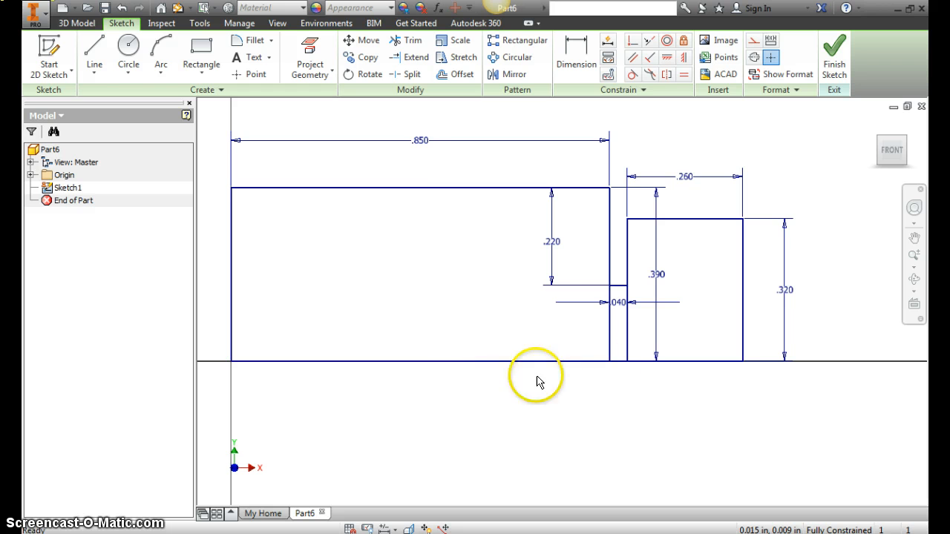
Step: Trim the two vertical segments below the short bridging line to leave one stepped outline, and finish the sketch
click(405, 40)
click(609, 320)
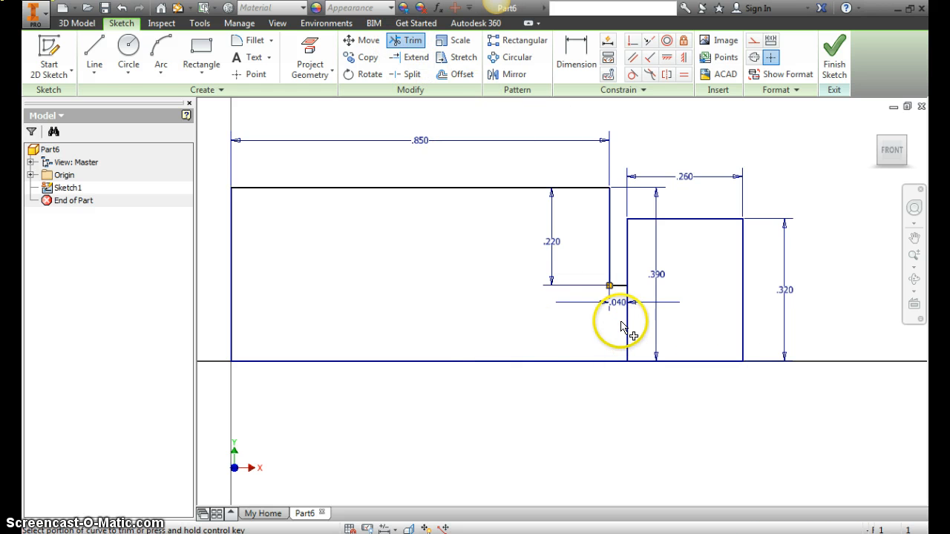
click(627, 327)
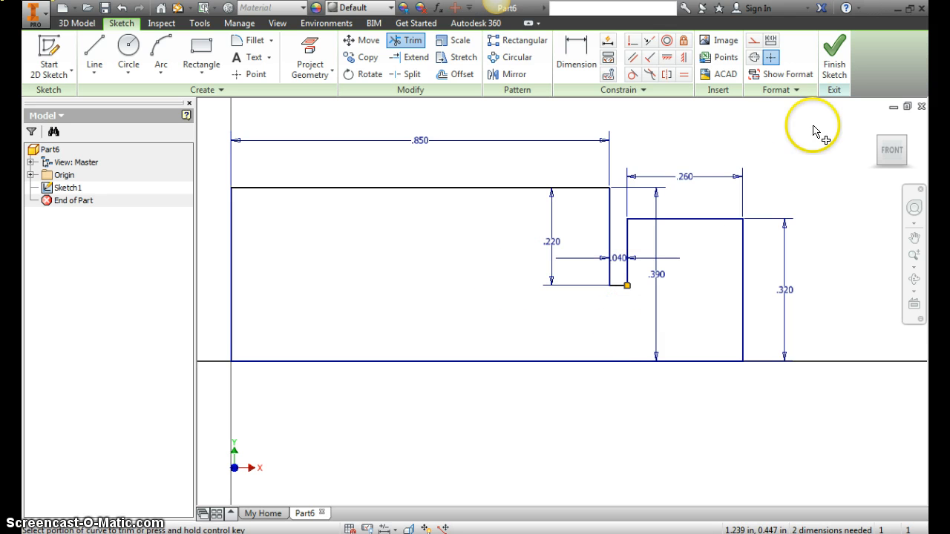
scroll(800, 161, up, 3)
scroll(669, 223, down, 3)
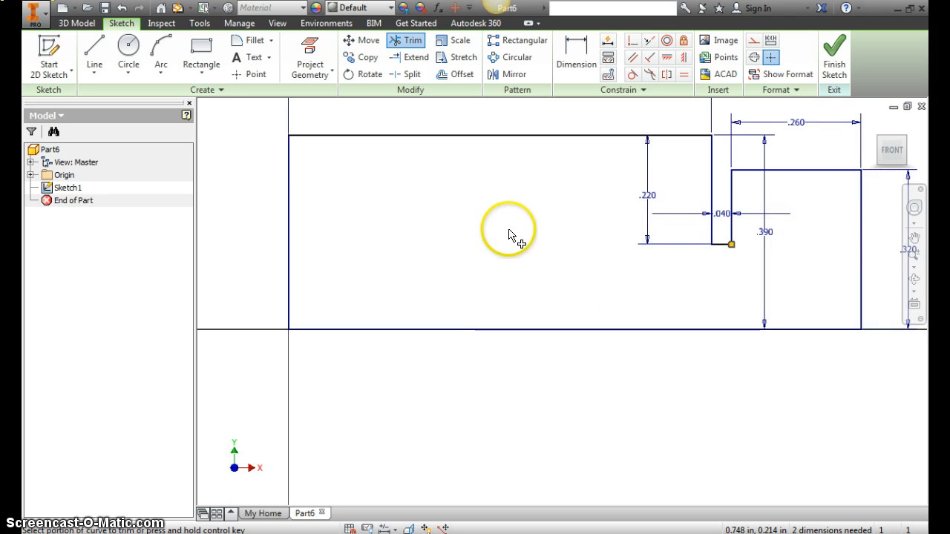
scroll(499, 242, up, 3)
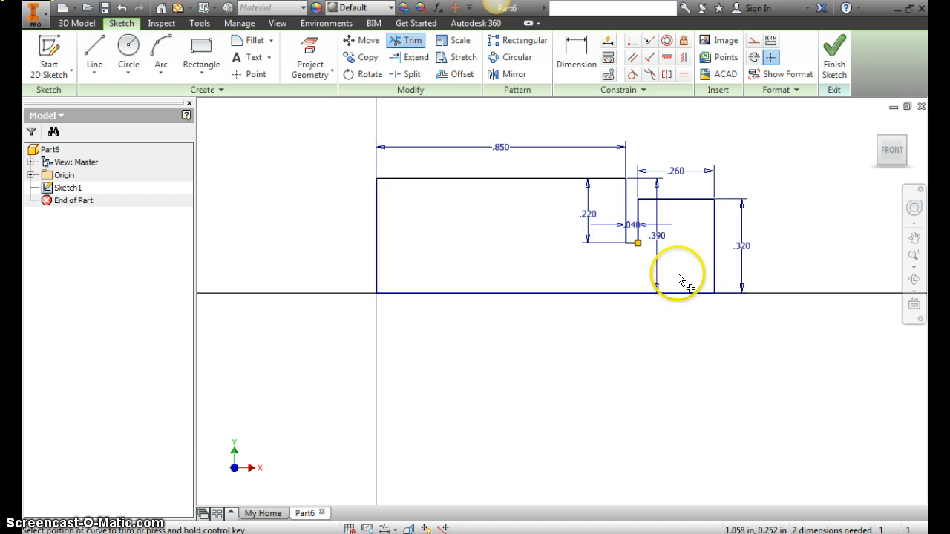
click(834, 51)
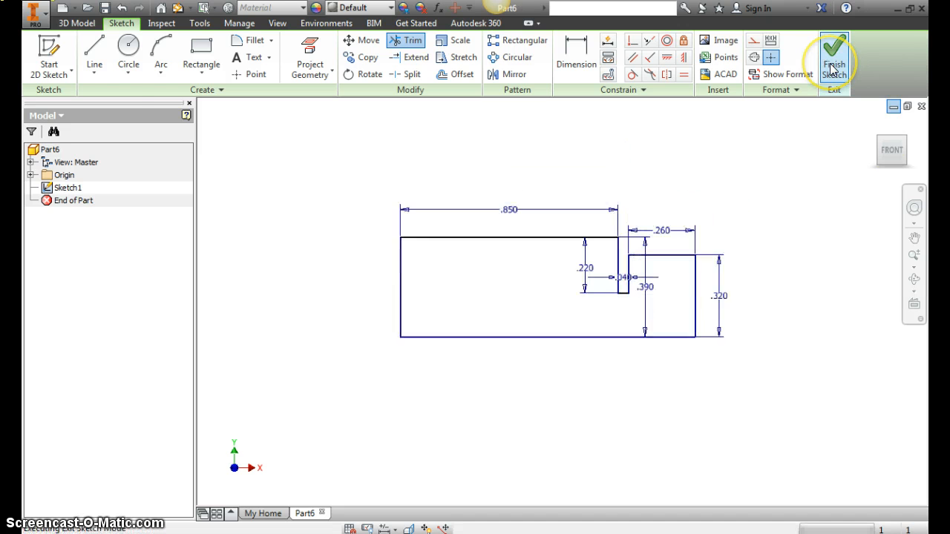
Step: Extrude the closed profile a distance of .5 in as a solid
click(94, 50)
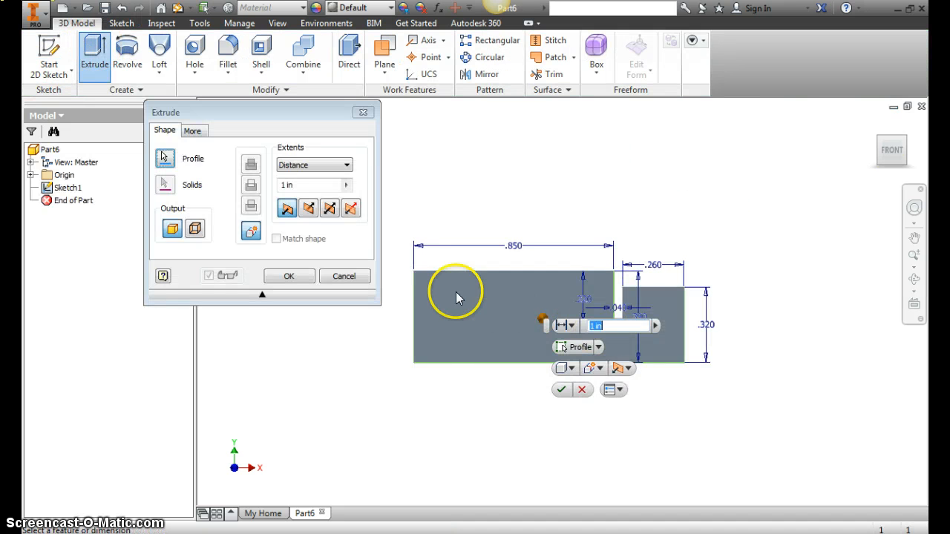
click(905, 144)
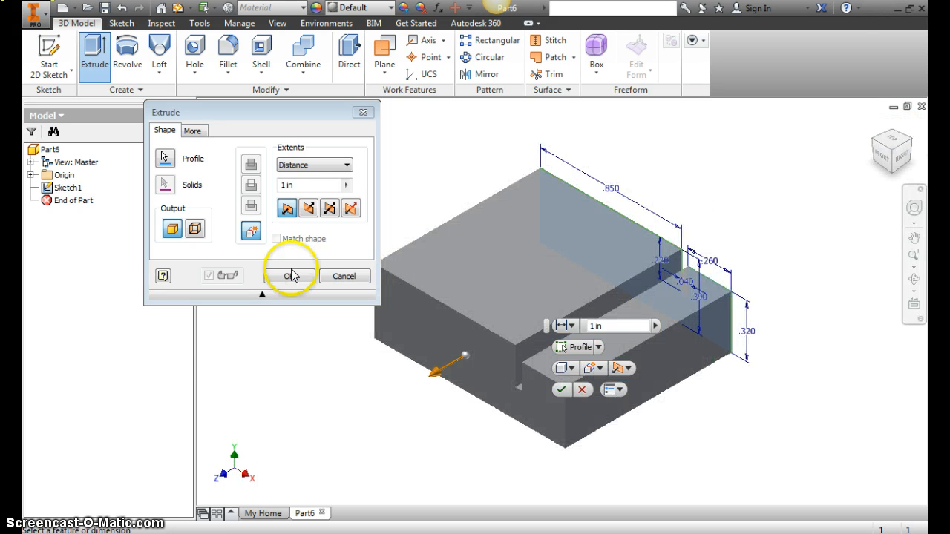
click(301, 185)
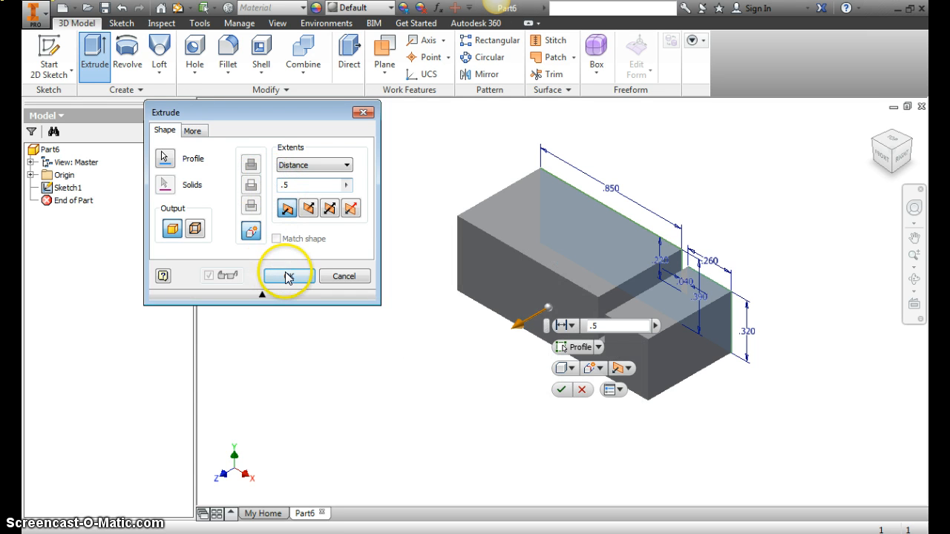
click(288, 276)
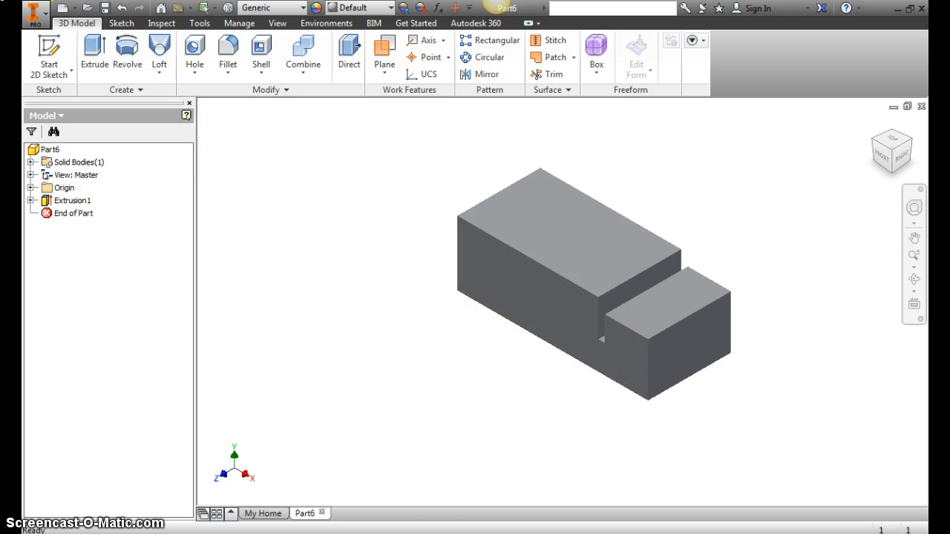
Step: Check the fillet radii in the Word worksheet, and fillet the large block's outer upper edge in Inventor with a .1 in radius
click(317, 524)
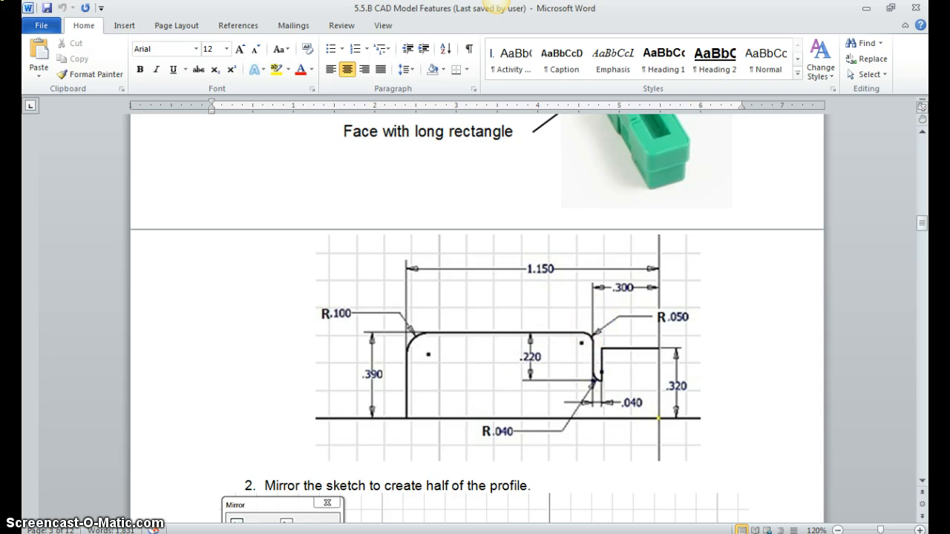
key(alt+Tab)
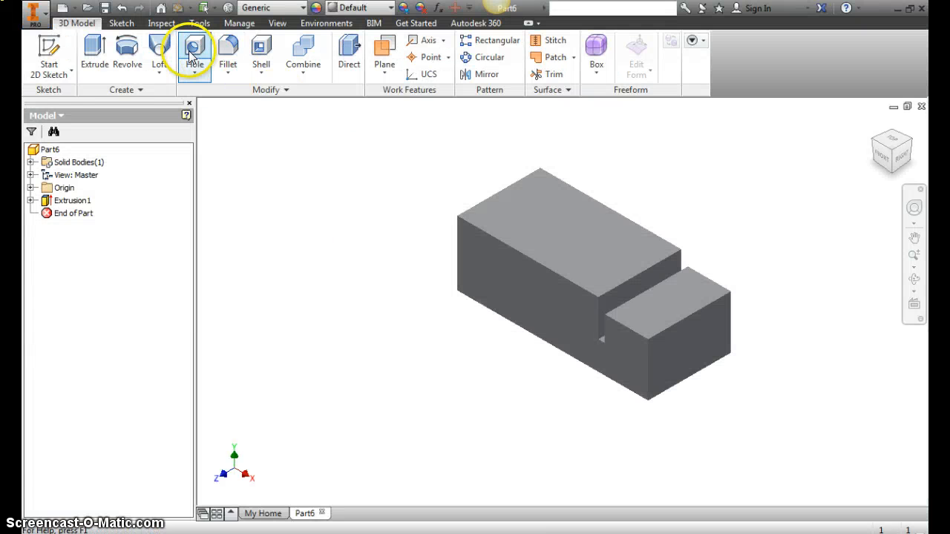
click(228, 48)
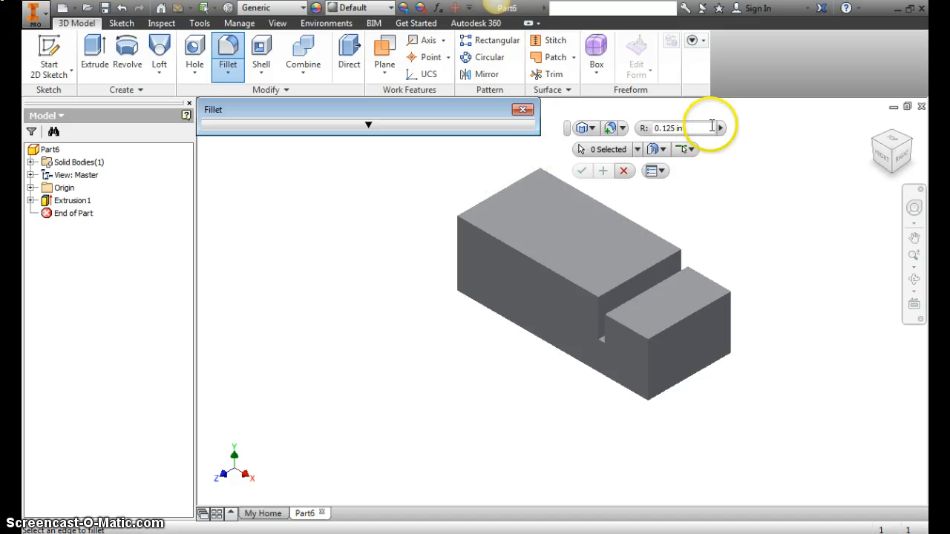
drag(697, 126, 603, 128)
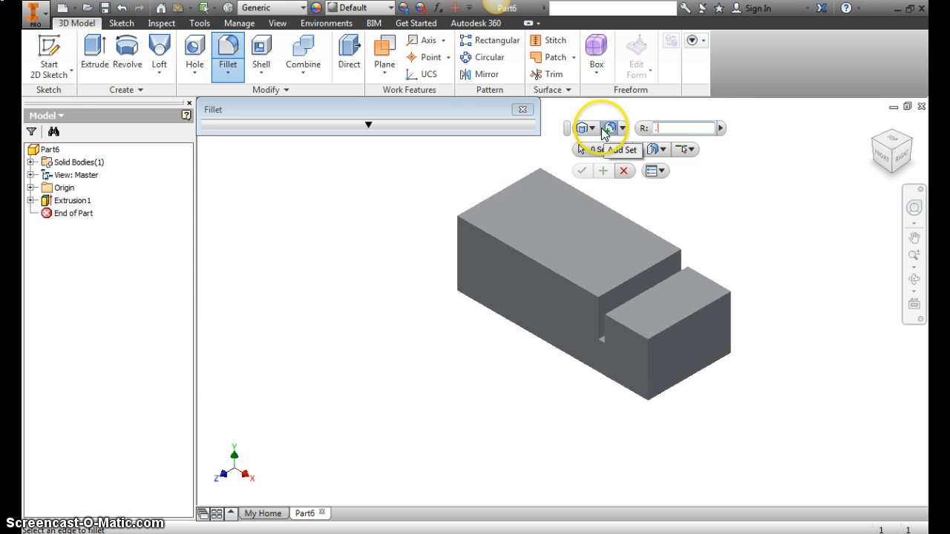
click(494, 196)
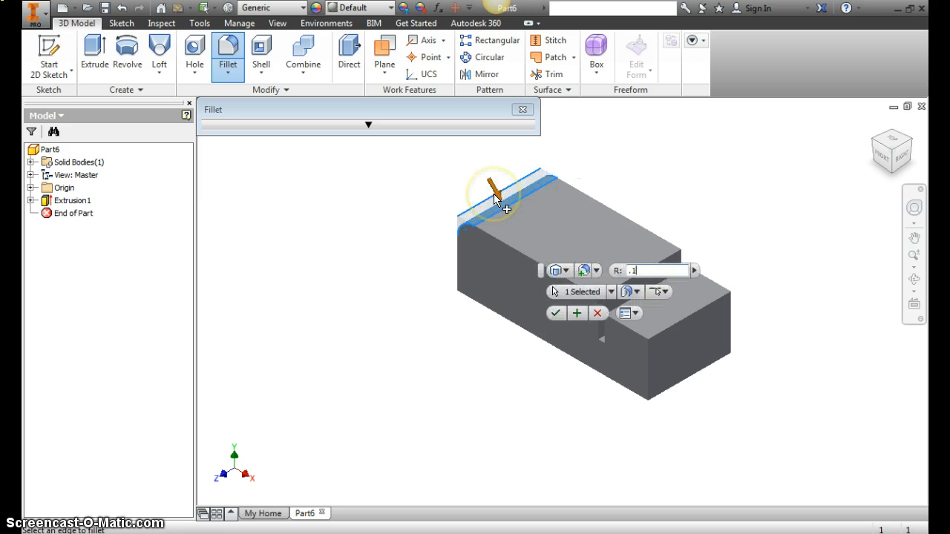
click(556, 312)
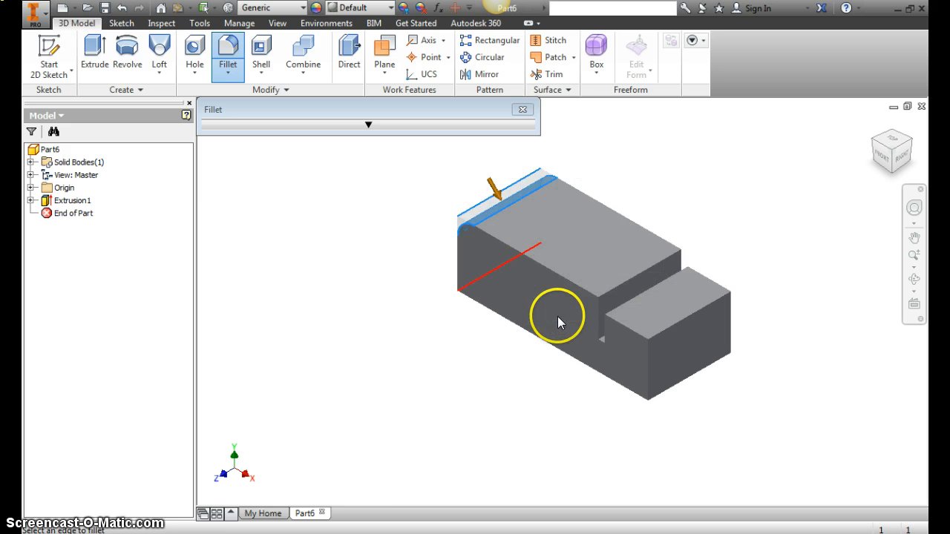
Step: Fillet the large block's upper edge beside the slot with a .05 in radius
click(230, 53)
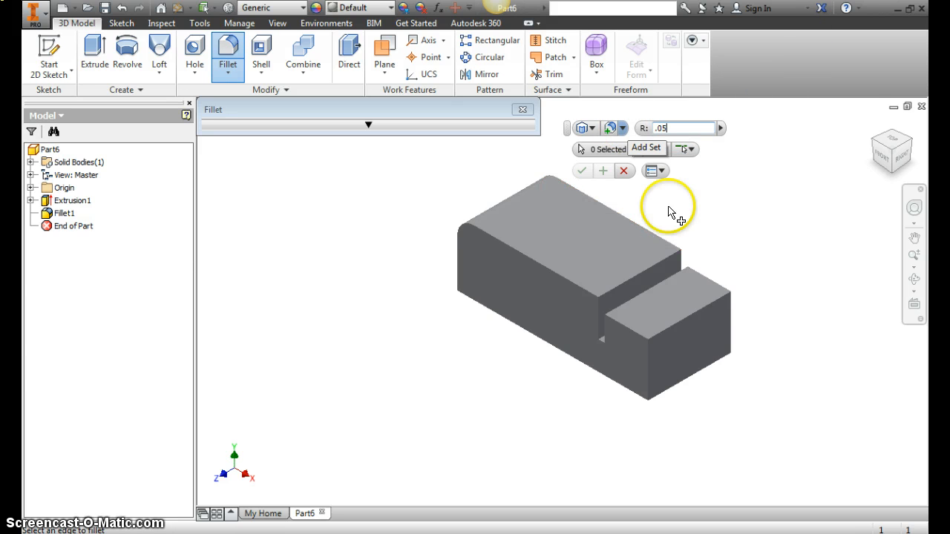
click(620, 283)
click(451, 442)
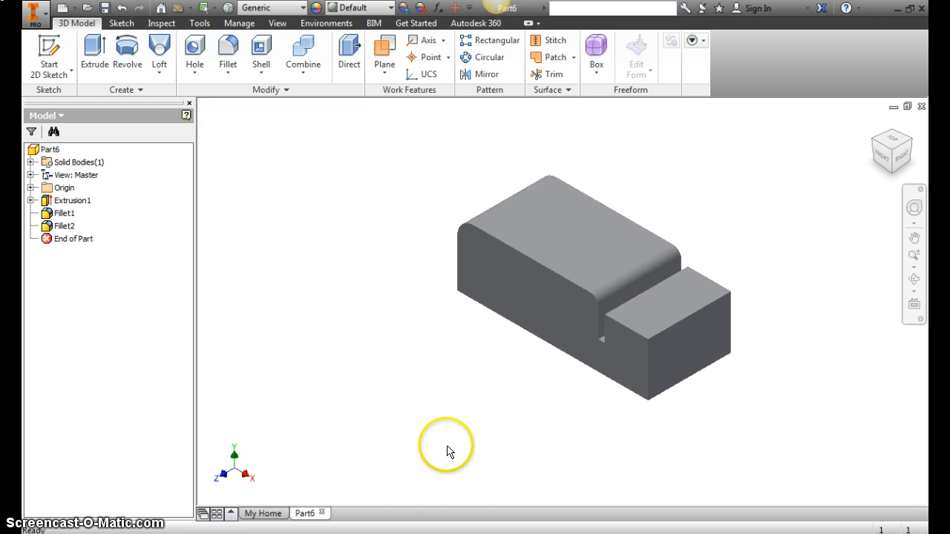
Step: Check the slot radius in the Word drawing, and fillet the slot's bottom edge on the large block's side in Inventor to .04 in
mouse_move(261, 532)
click(278, 496)
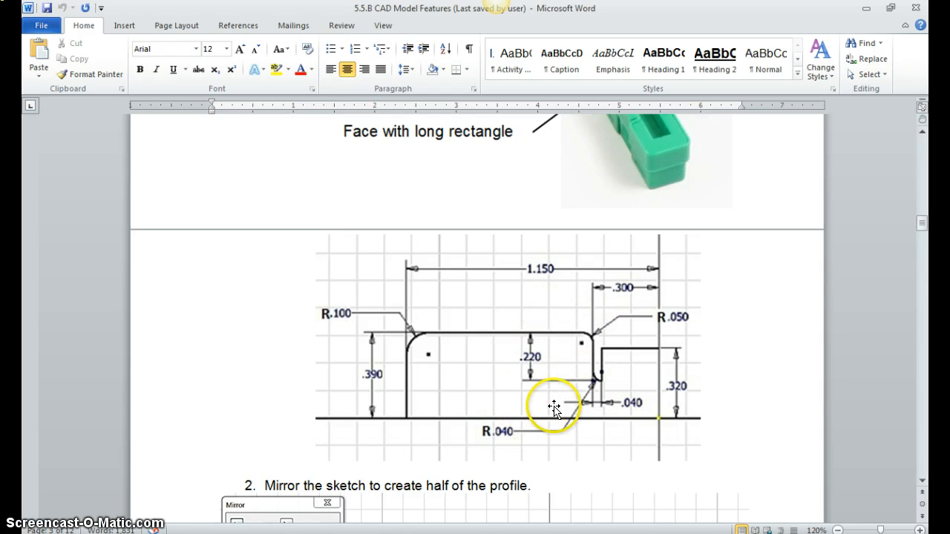
key(alt+Tab)
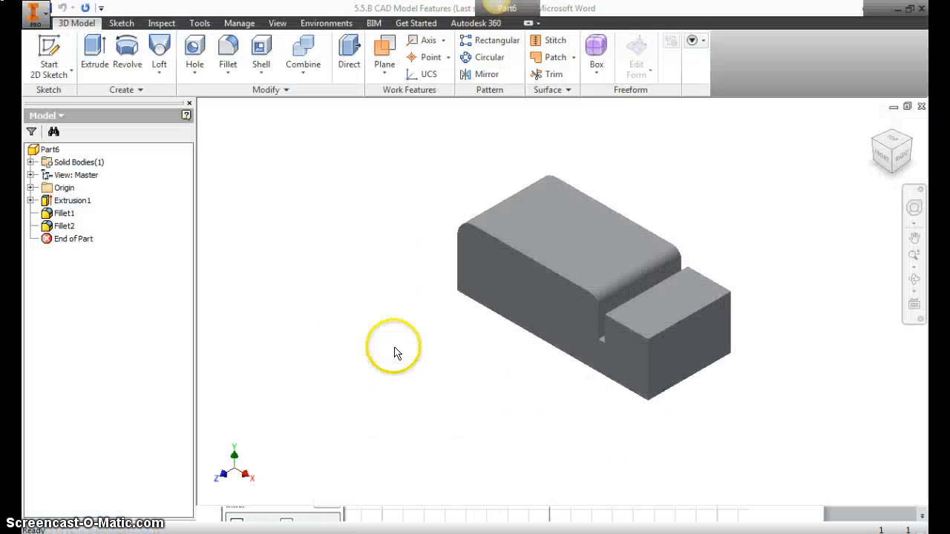
click(228, 49)
scroll(614, 350, up, 4)
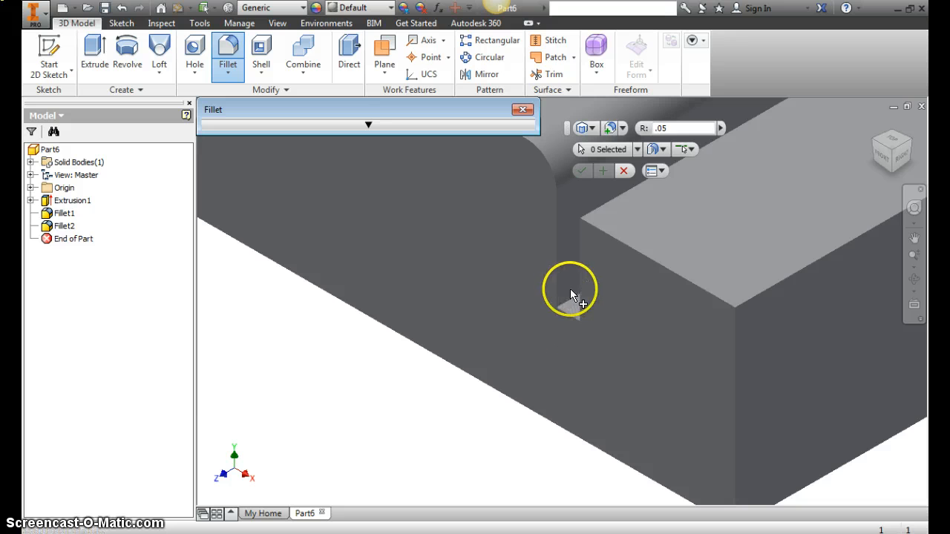
click(569, 298)
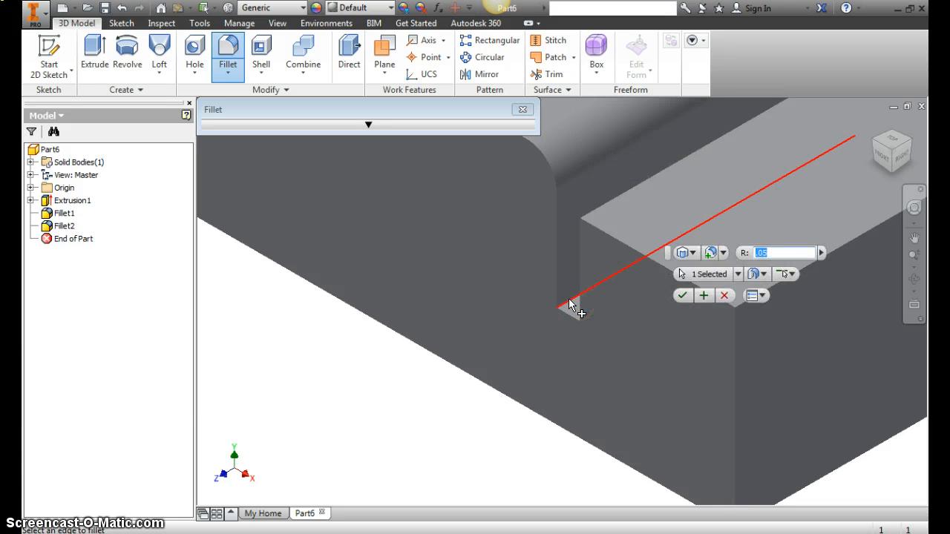
click(768, 251)
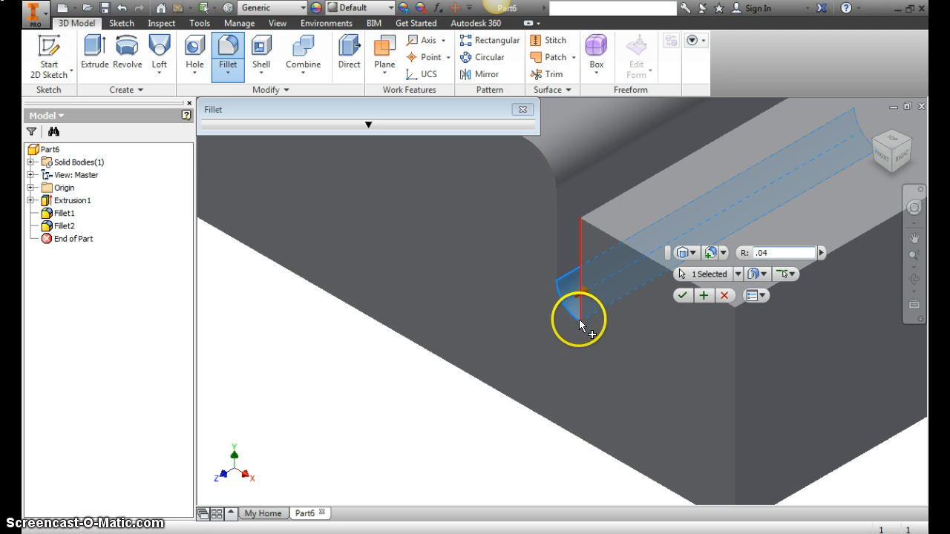
click(682, 295)
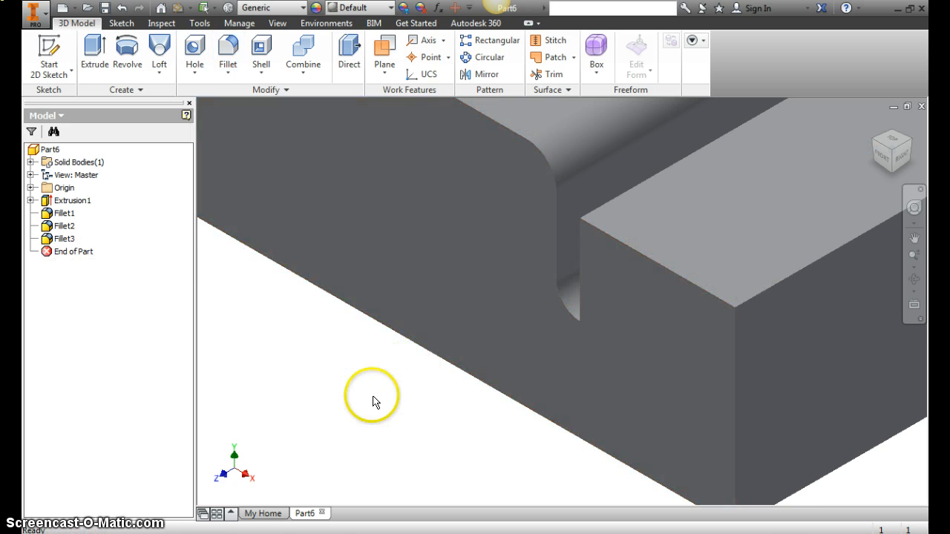
scroll(374, 401, up, 2)
scroll(550, 276, up, 2)
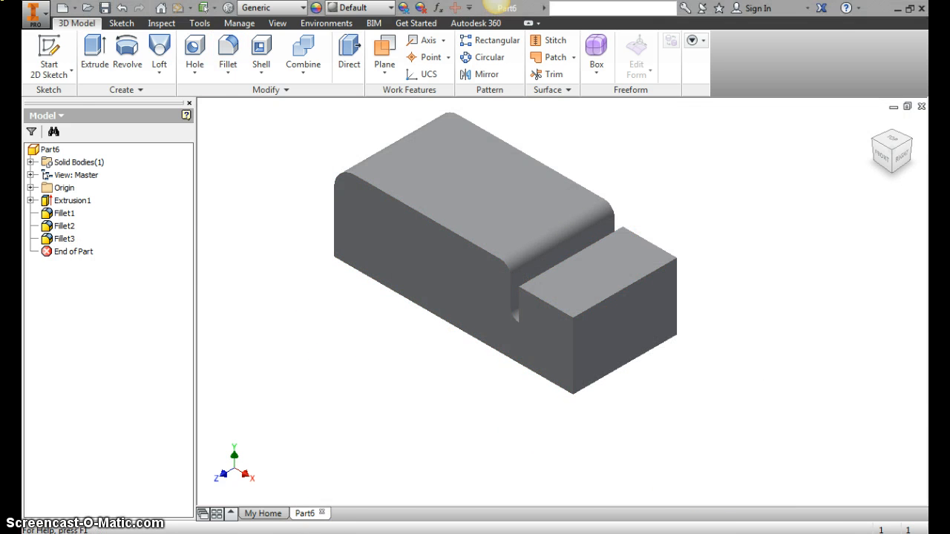
Step: Check the worksheet's mirror instructions for completing the profile in Word, and return to the part in Inventor
click(317, 483)
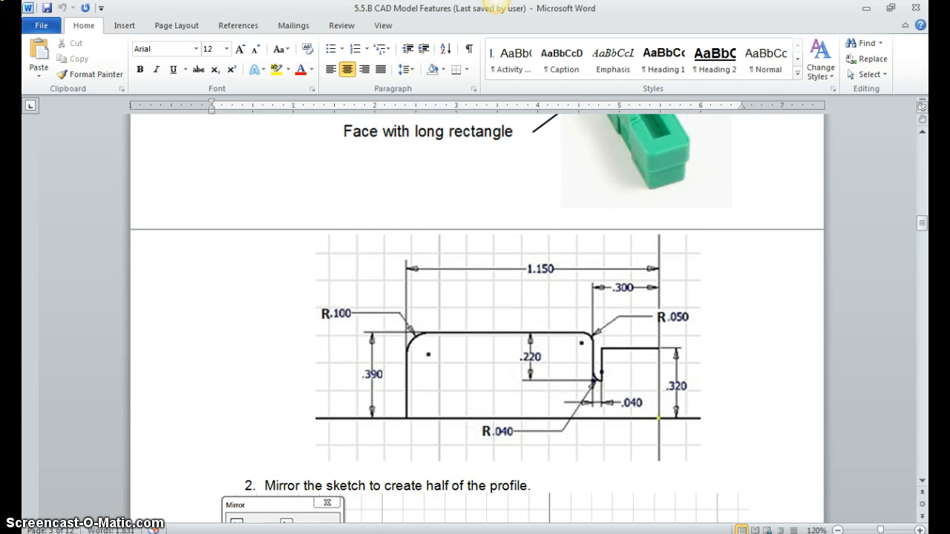
scroll(465, 393, down, 8)
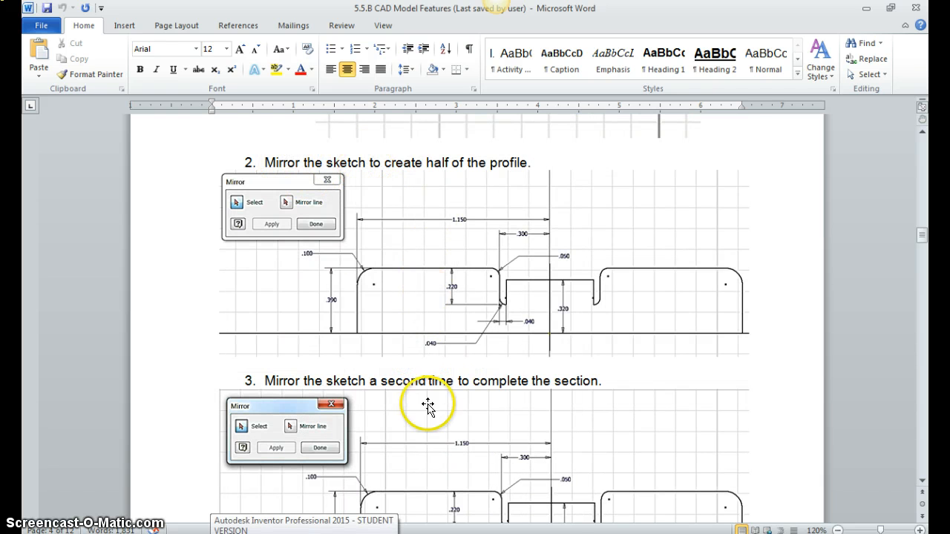
click(304, 532)
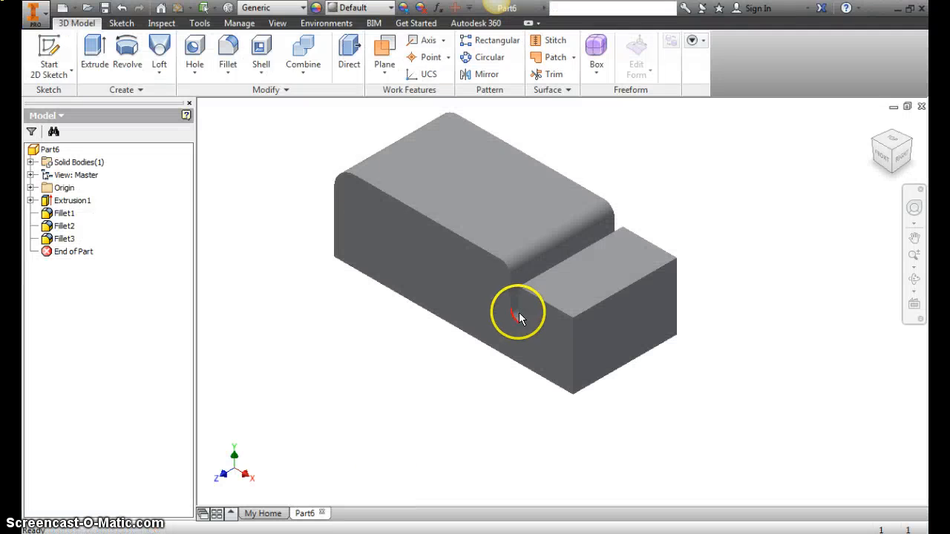
Step: Try to mirror only the extrusion, without its fillets, about the small block's end face
click(487, 78)
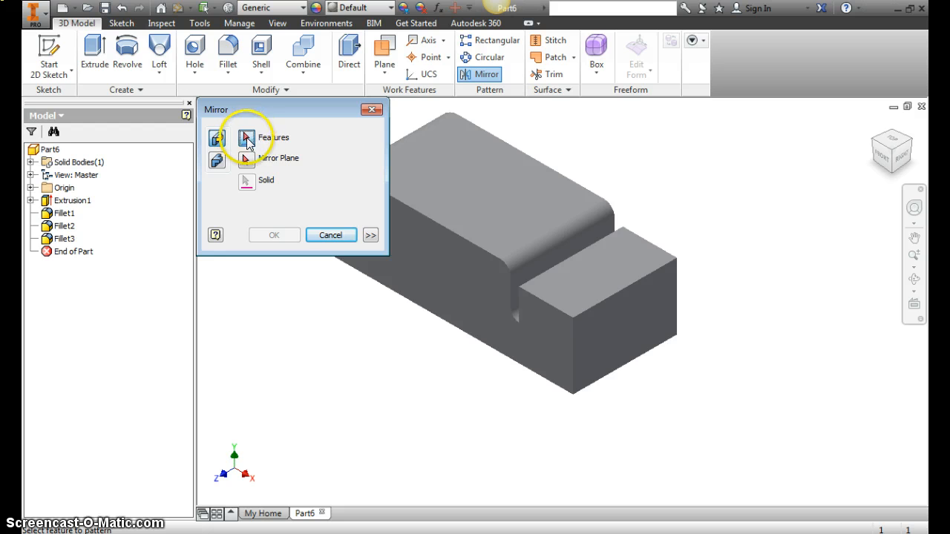
click(473, 295)
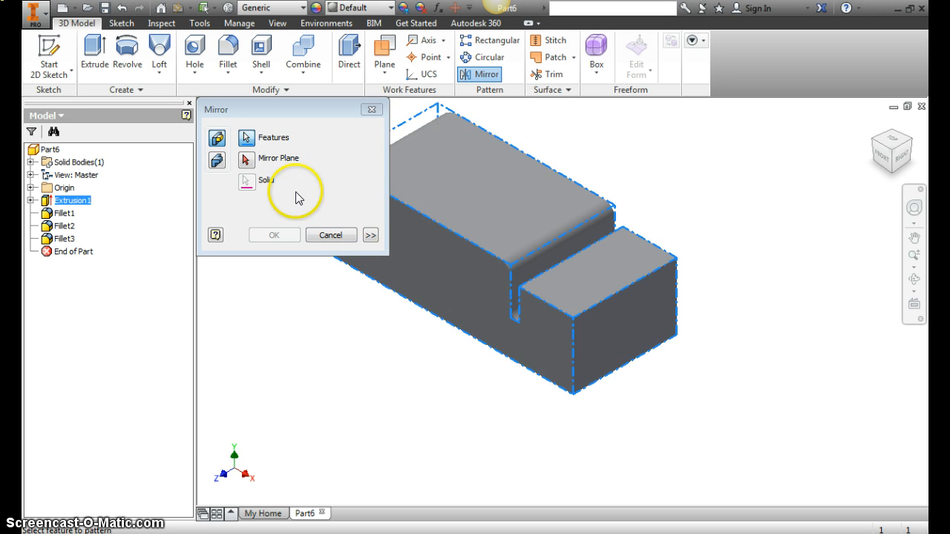
click(245, 159)
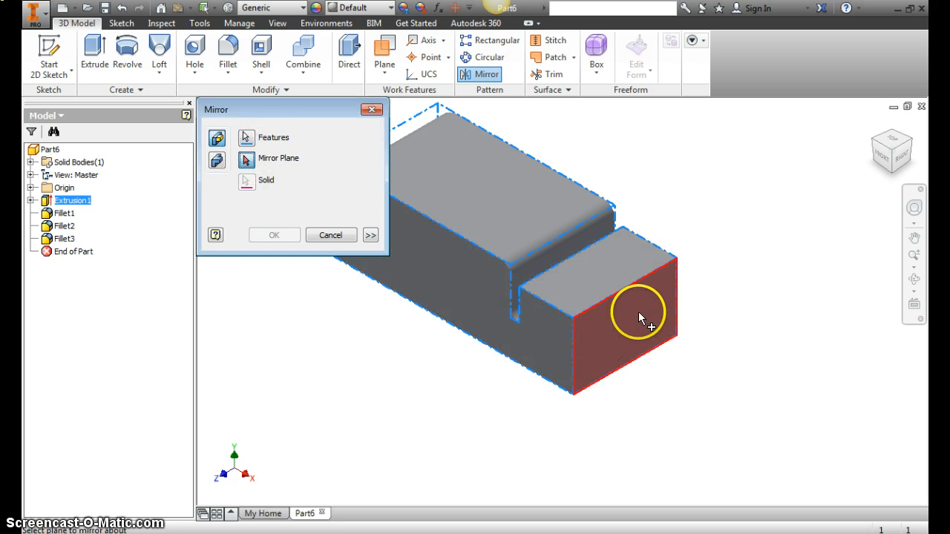
click(604, 319)
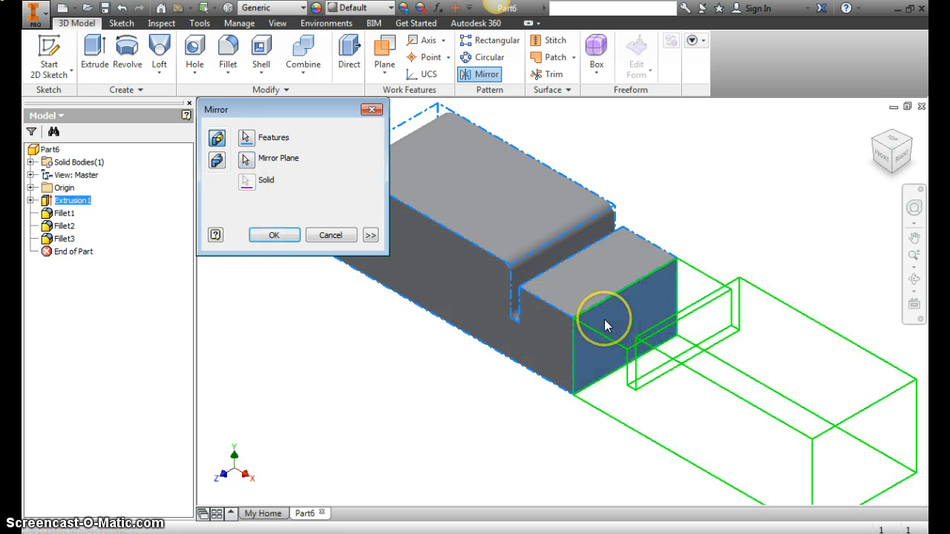
click(274, 236)
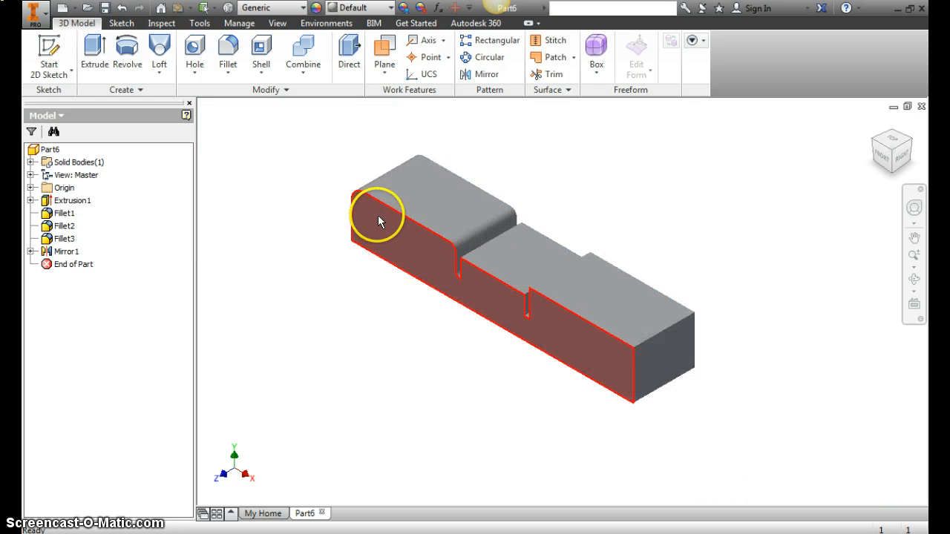
Step: Inspect the mirrored half's unfilleted edges and undo the mirror of the extrusion
scroll(374, 215, down, 2)
scroll(642, 328, up, 2)
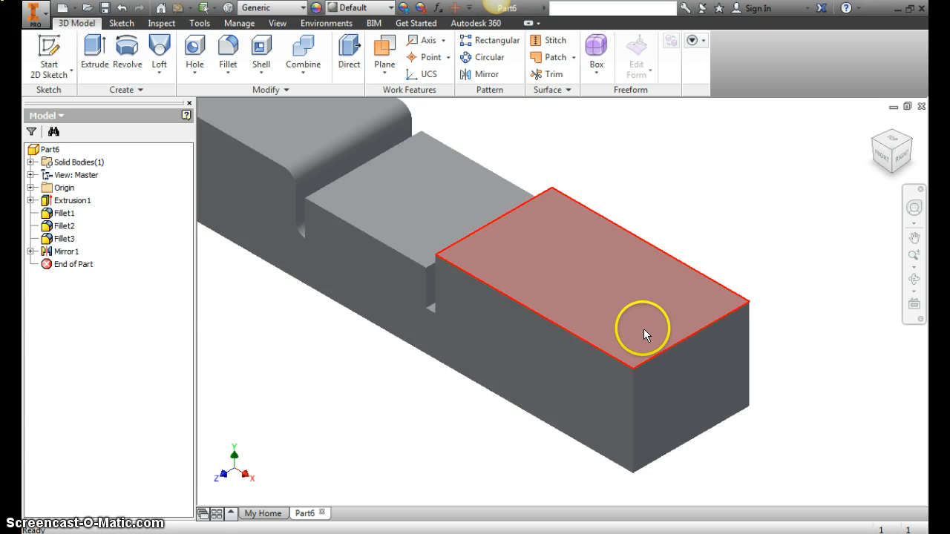
click(123, 9)
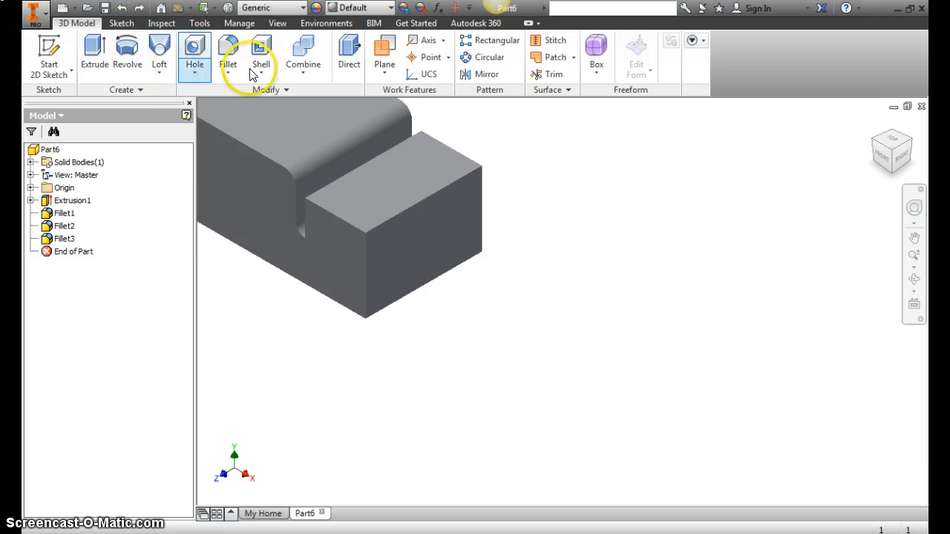
Step: Mirror the extrusion together with all three fillets about the small block's end face
click(484, 74)
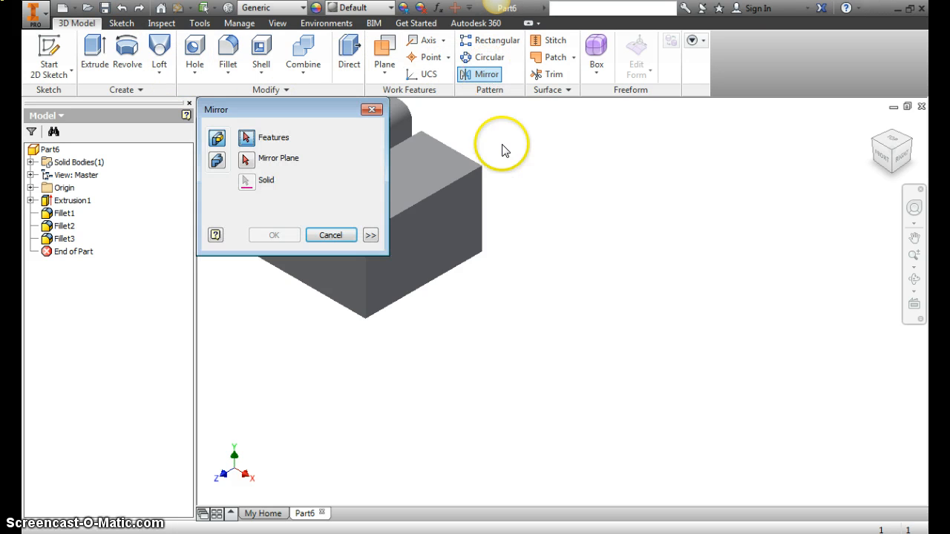
scroll(658, 351, up, 5)
scroll(533, 297, down, 3)
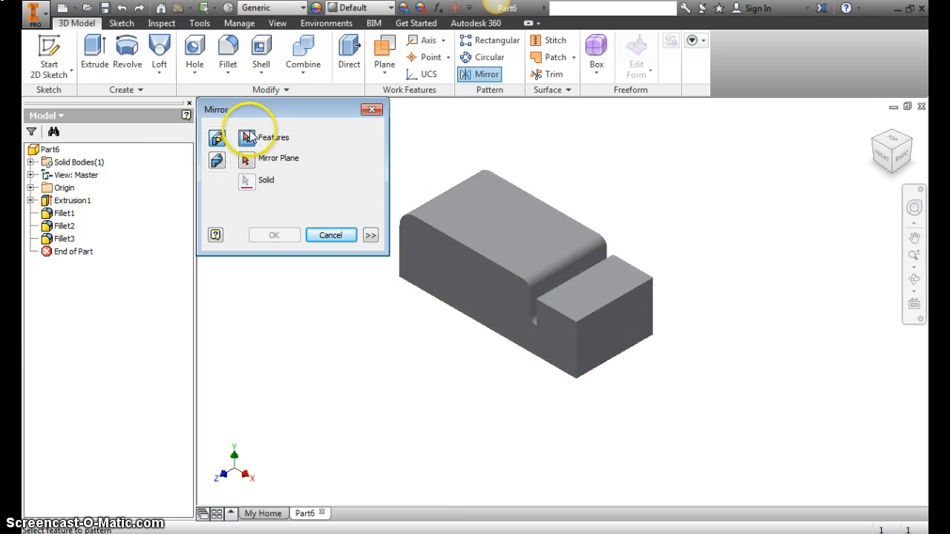
click(65, 200)
click(65, 215)
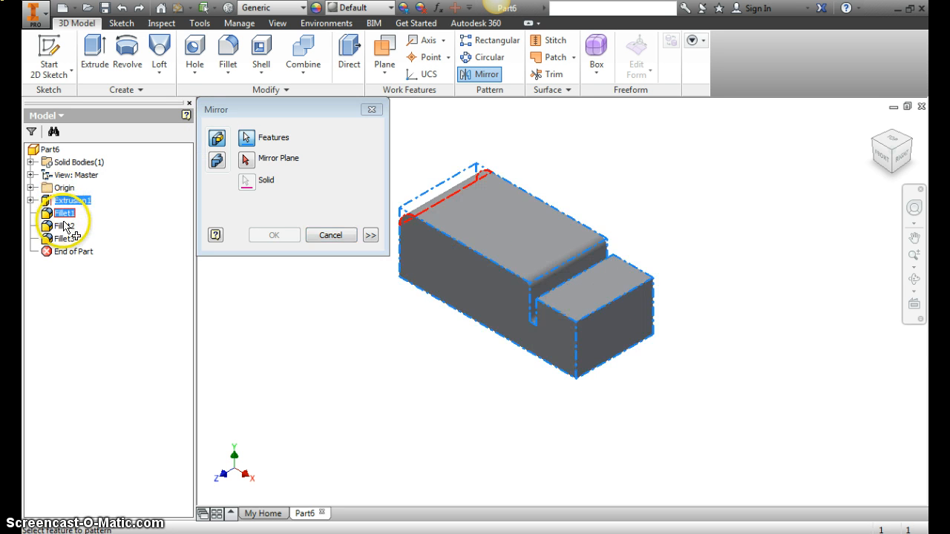
click(64, 225)
click(64, 239)
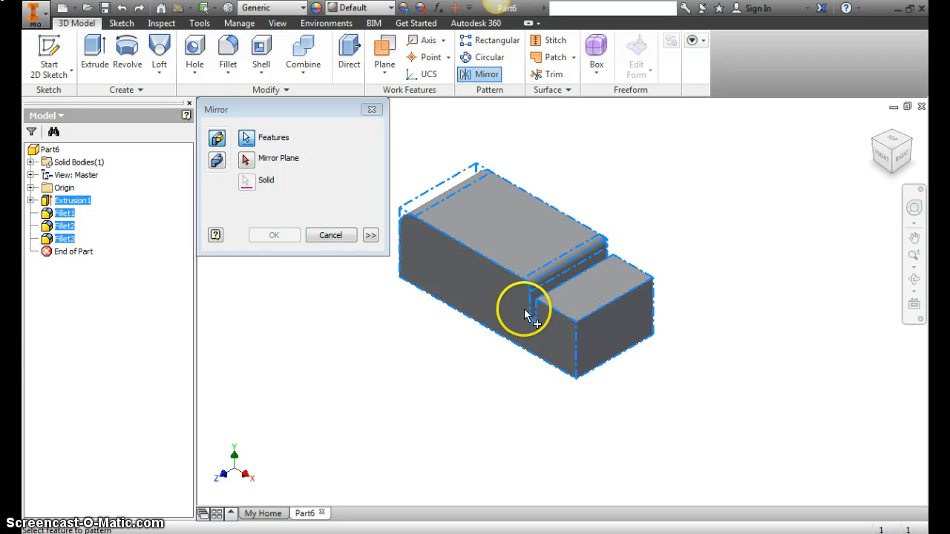
click(247, 162)
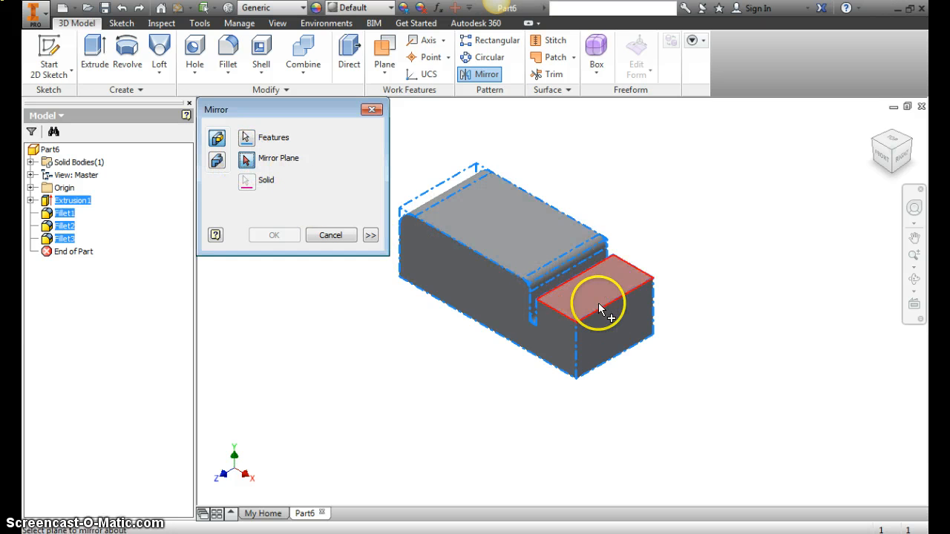
click(603, 339)
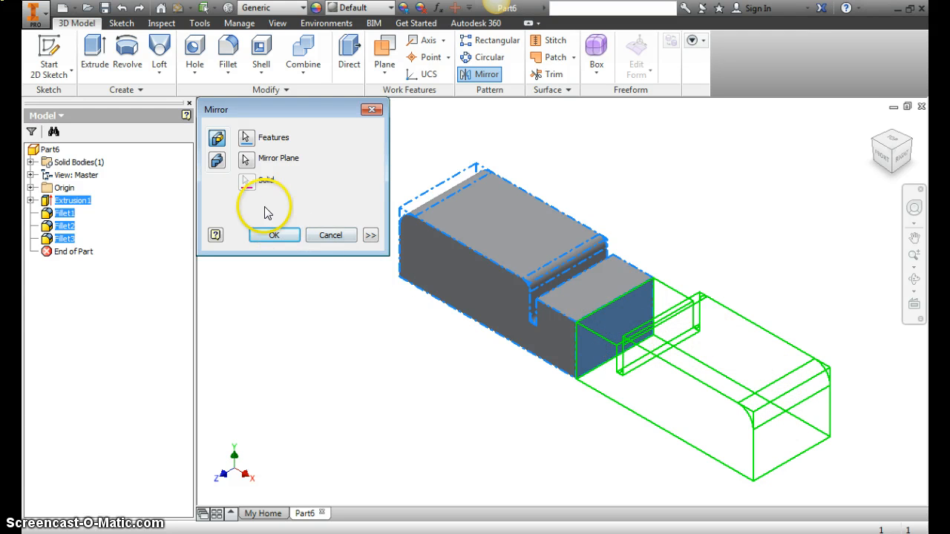
click(271, 236)
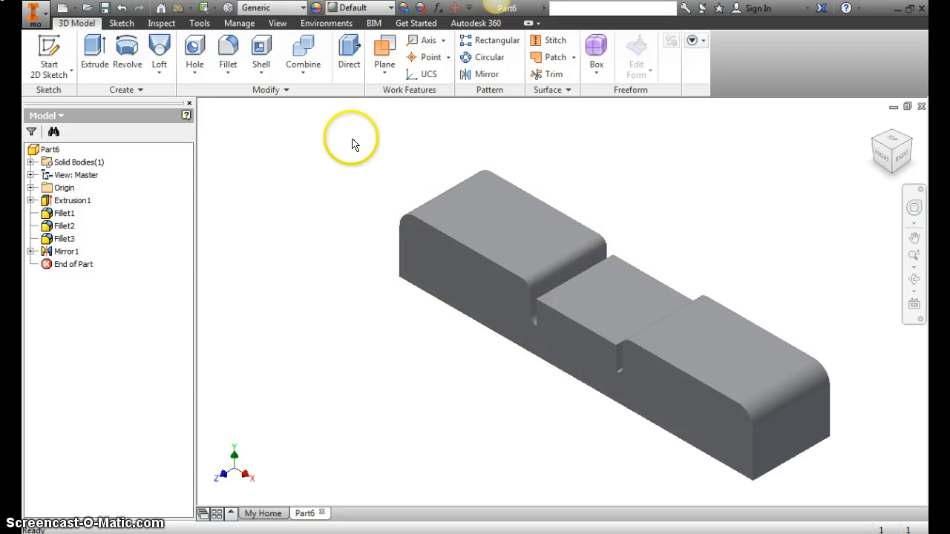
Step: Mirror the extrusion, the three fillets and the first mirror feature about the part's flat bottom face, and return to the home view
click(882, 164)
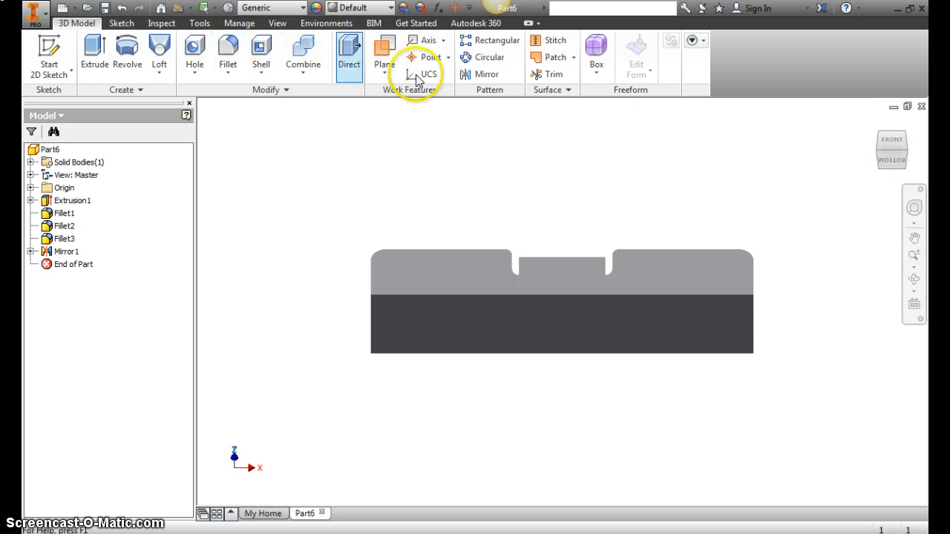
click(487, 76)
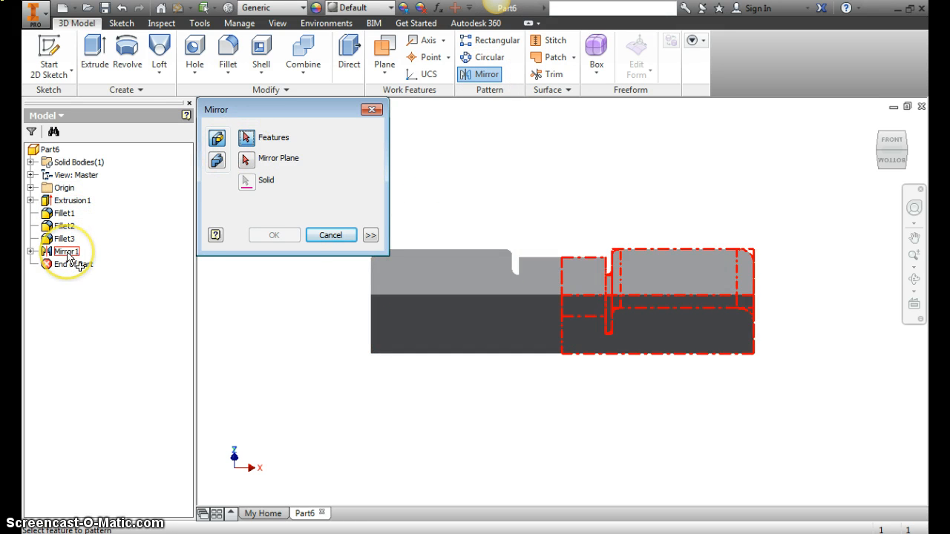
click(71, 200)
click(65, 213)
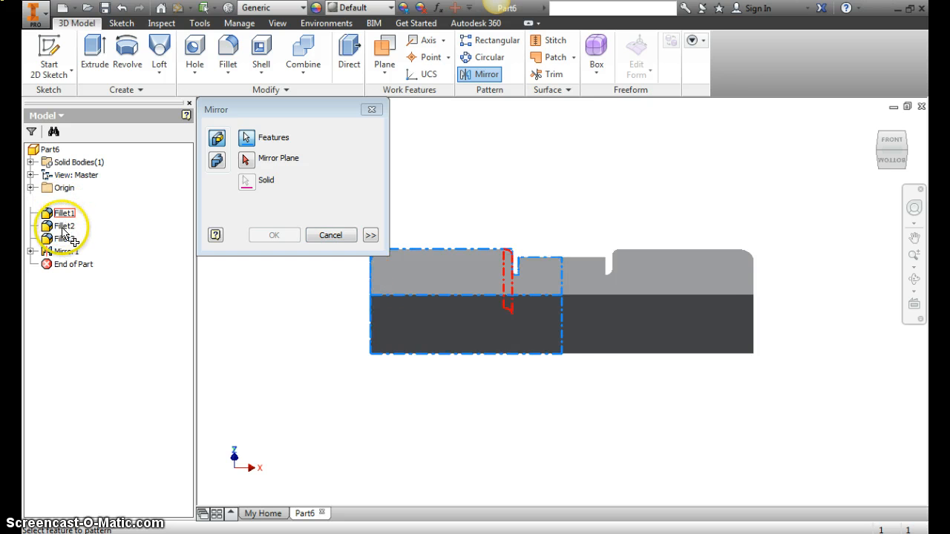
click(65, 225)
click(65, 238)
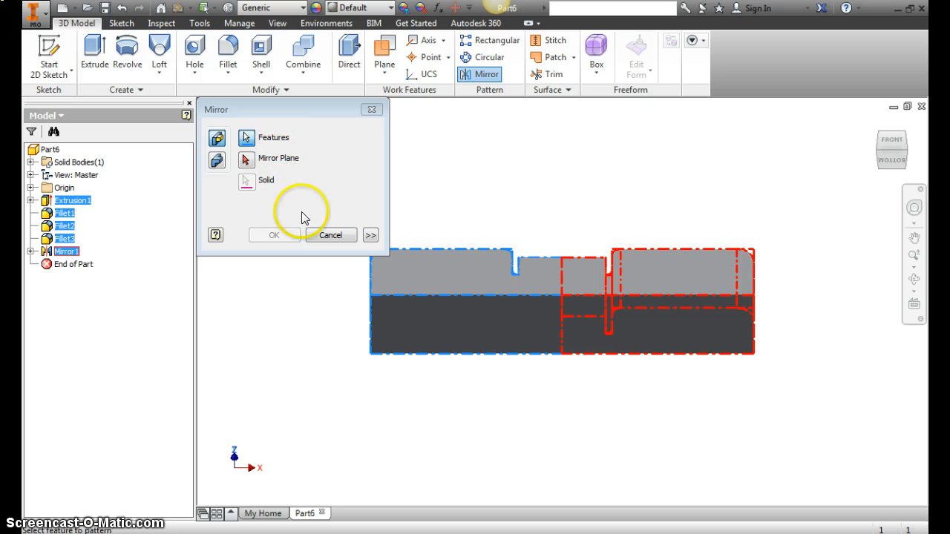
click(247, 161)
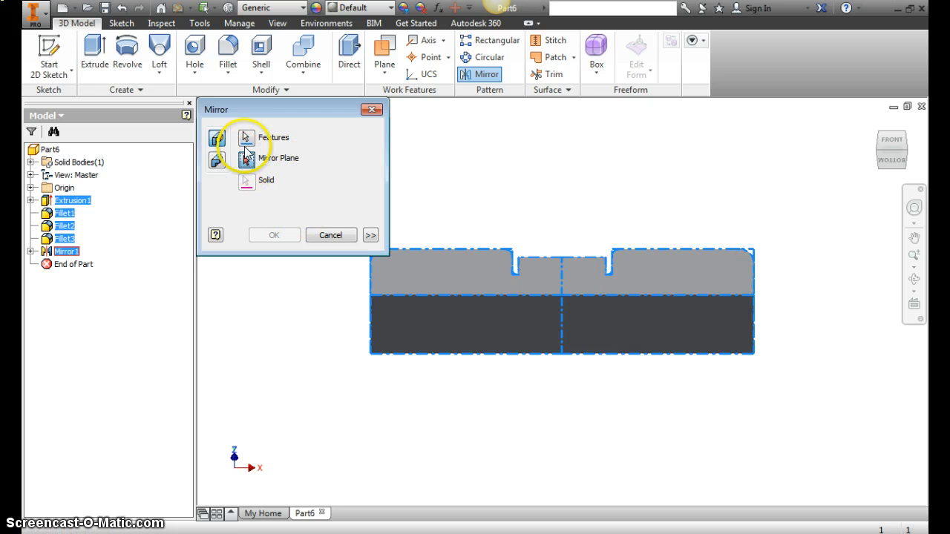
click(498, 322)
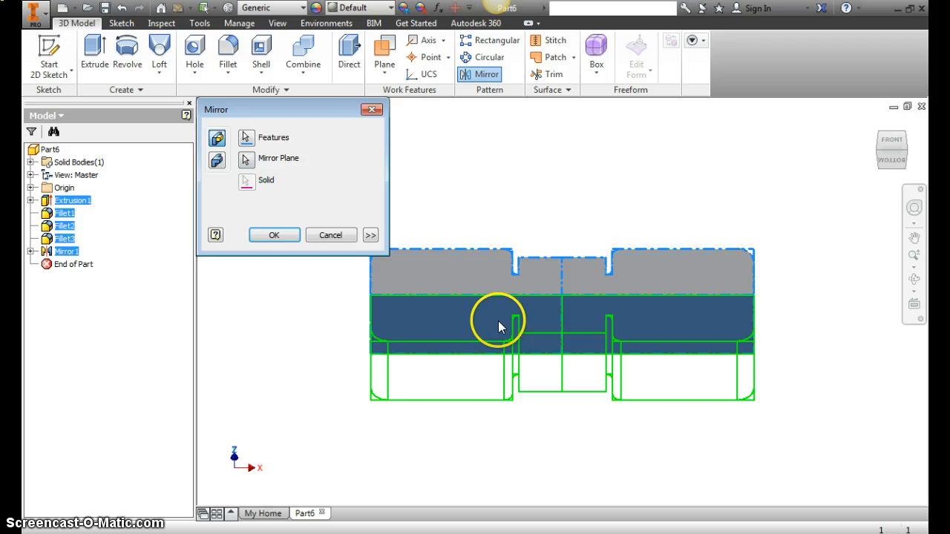
click(911, 141)
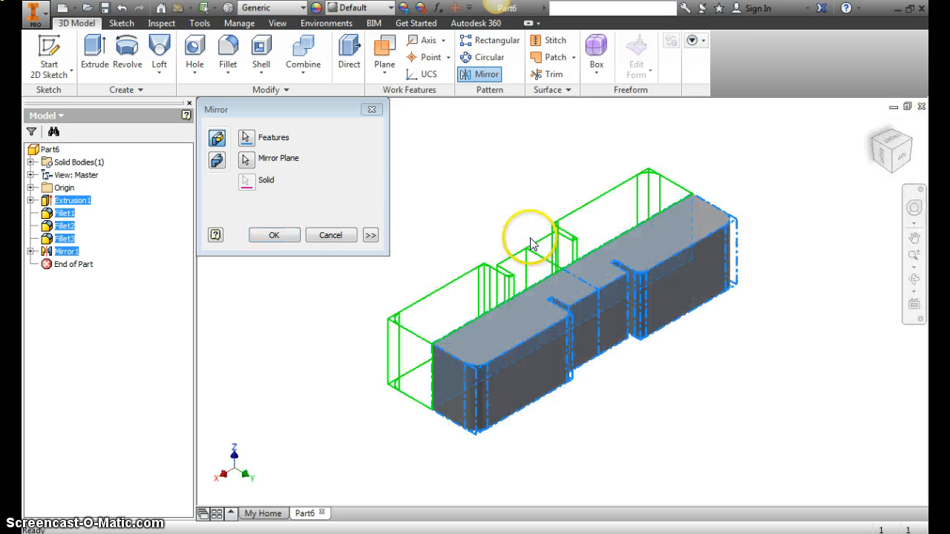
click(275, 235)
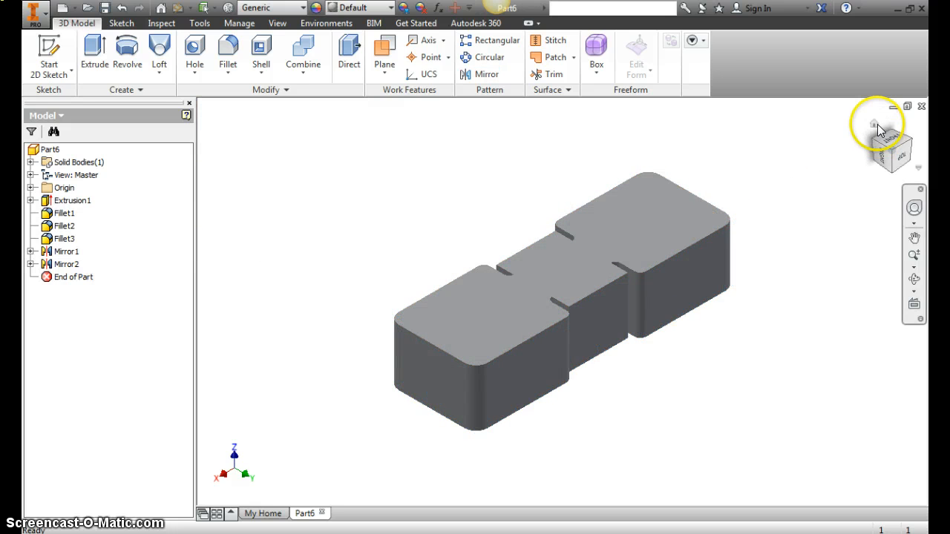
click(877, 126)
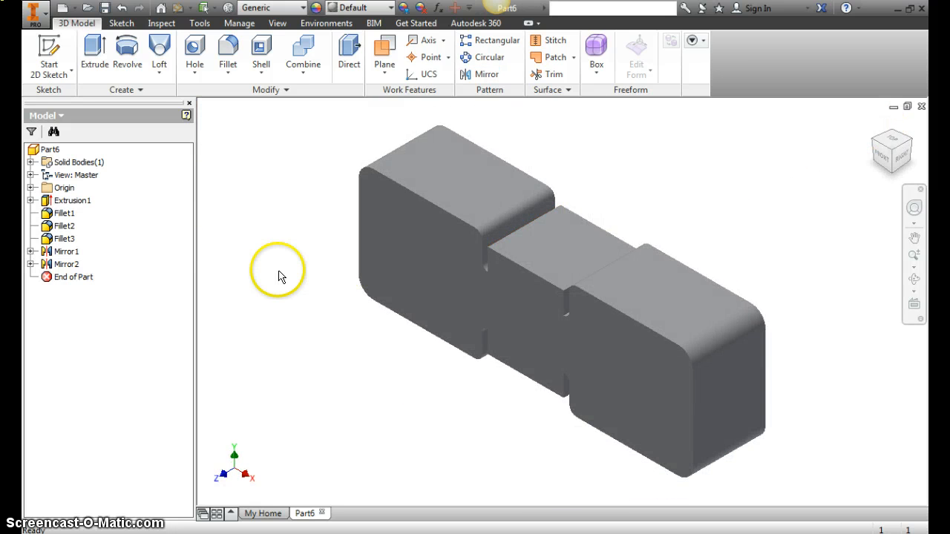